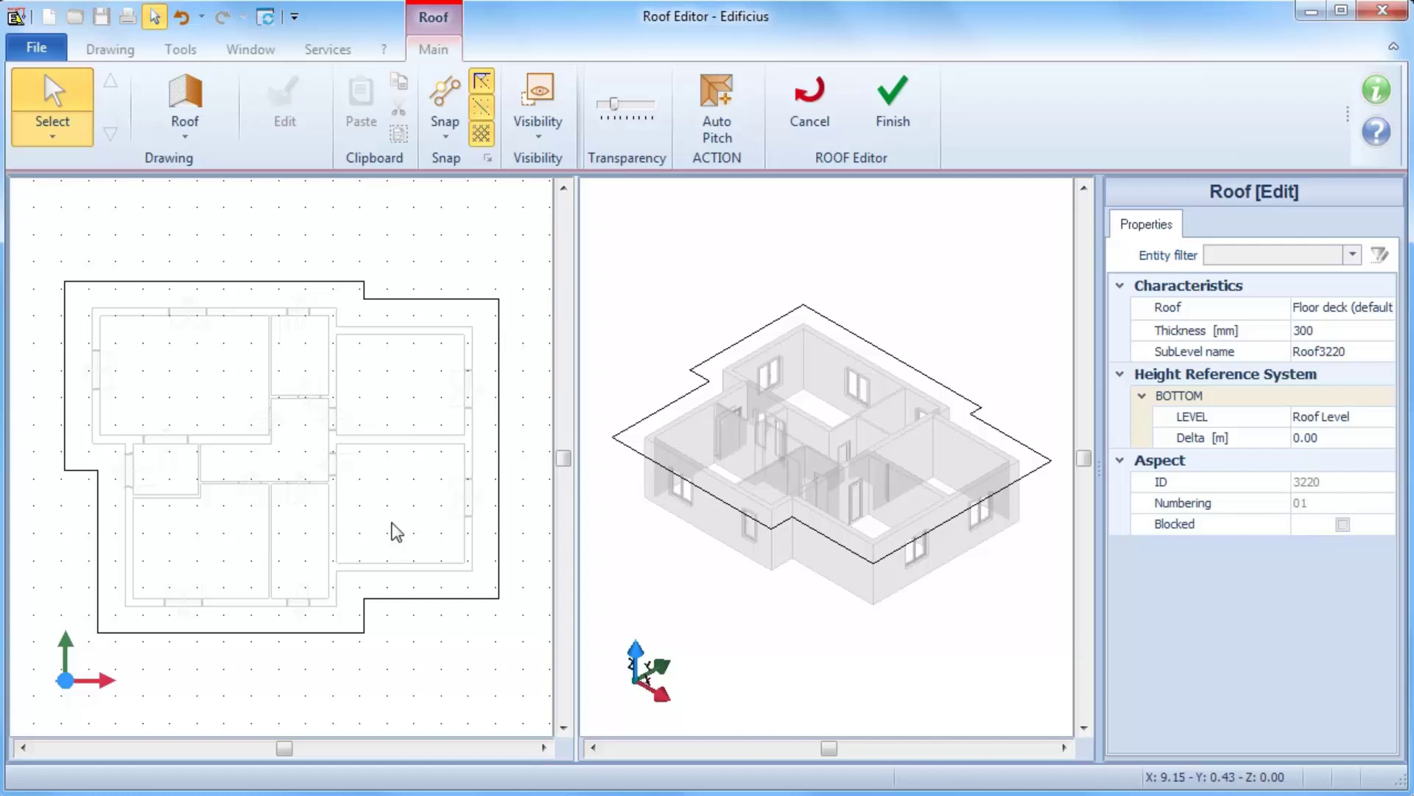
Step: Activate the Sloped roof tool from the Roof dropdown under Pitched roof and openings
left_click(185, 133)
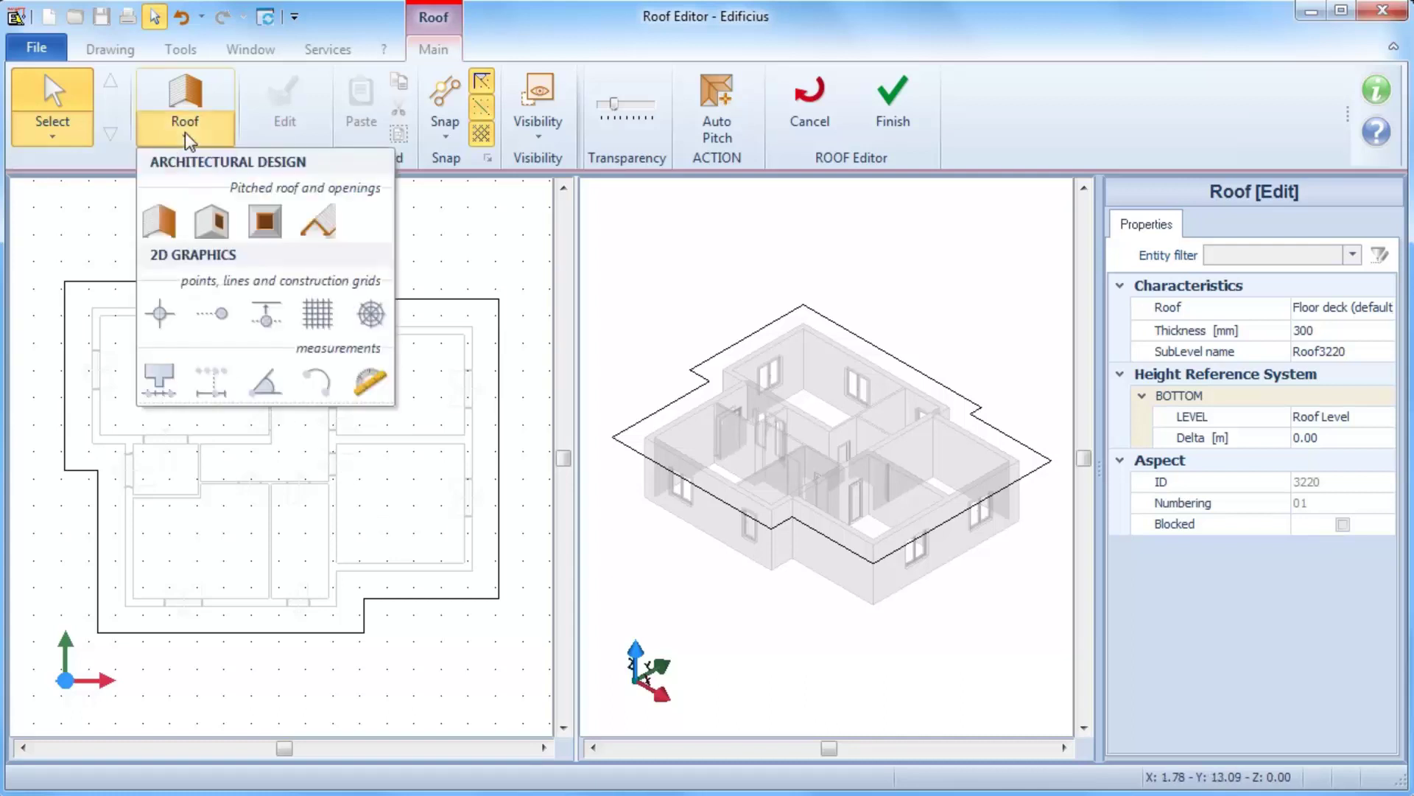
left_click(165, 222)
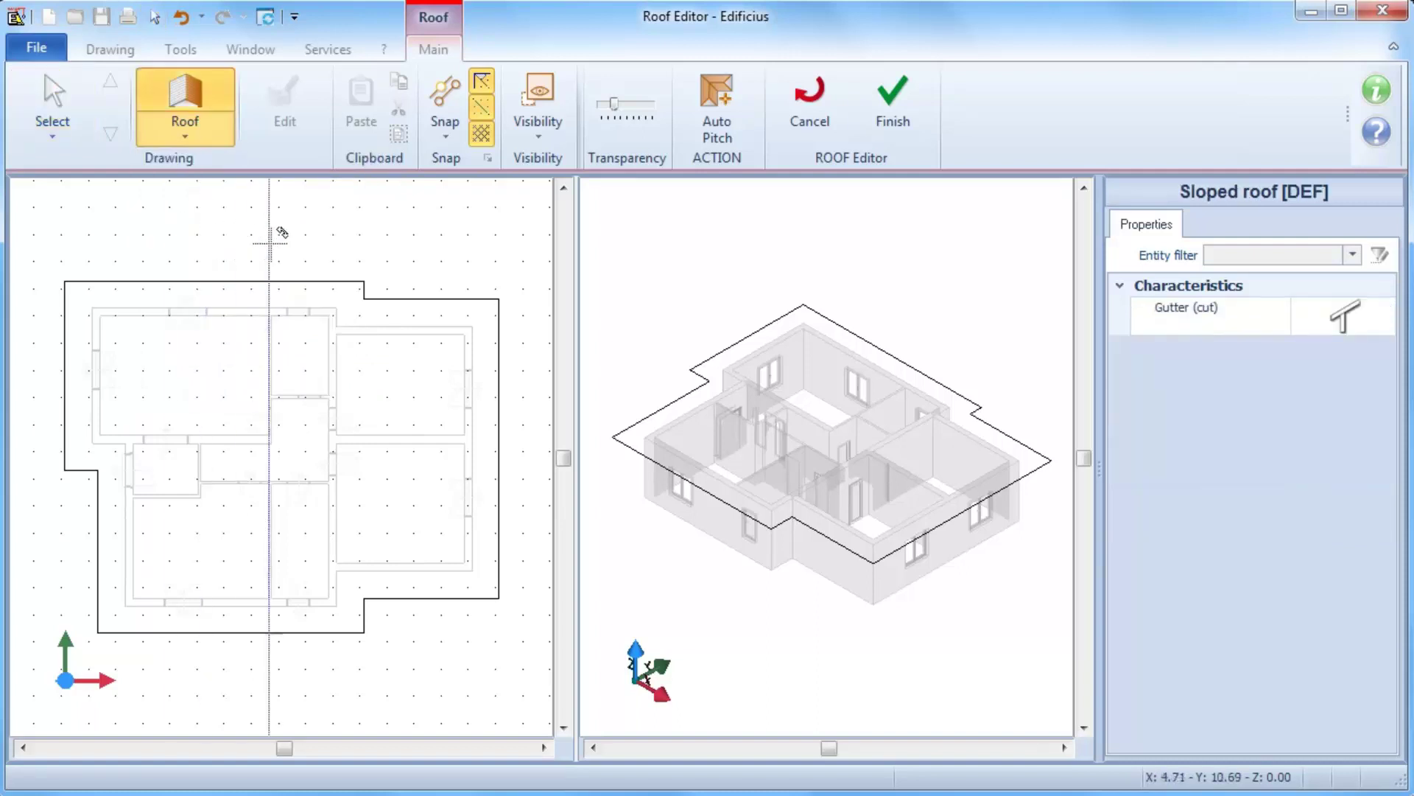
Step: Draw the right-wing pitch: gutter along the top edge, extent down to the lower corner, then Finish
left_click(364, 298)
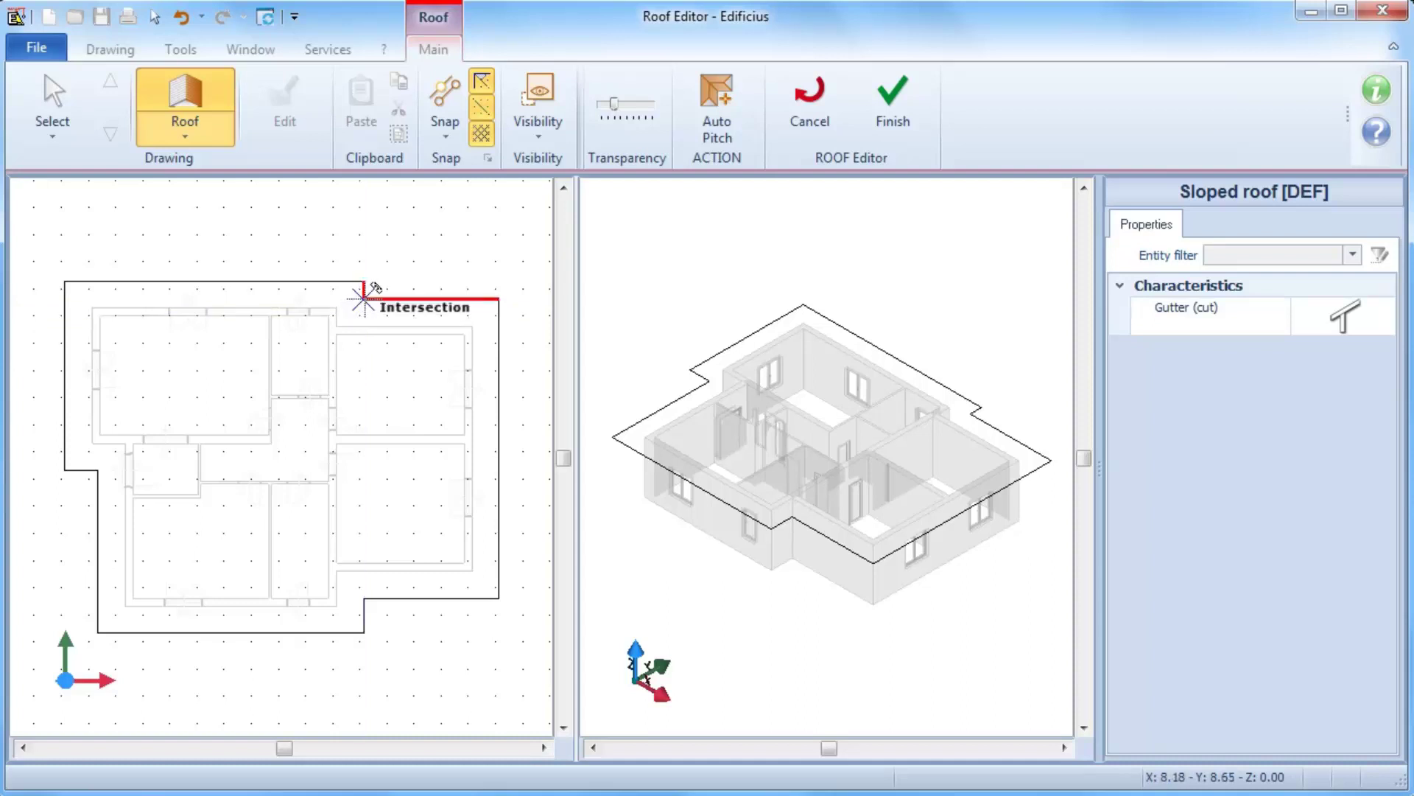
left_click(363, 299)
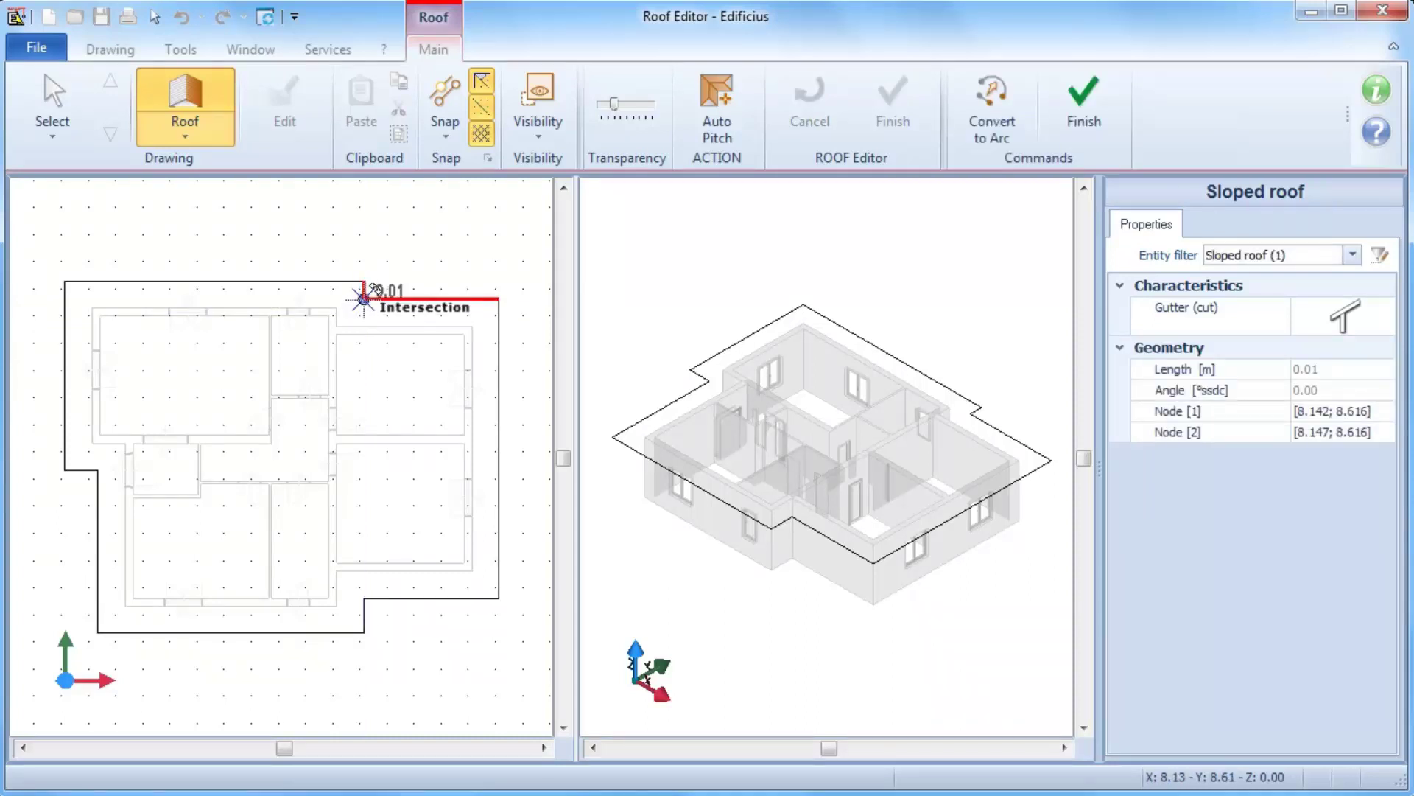
left_click(499, 298)
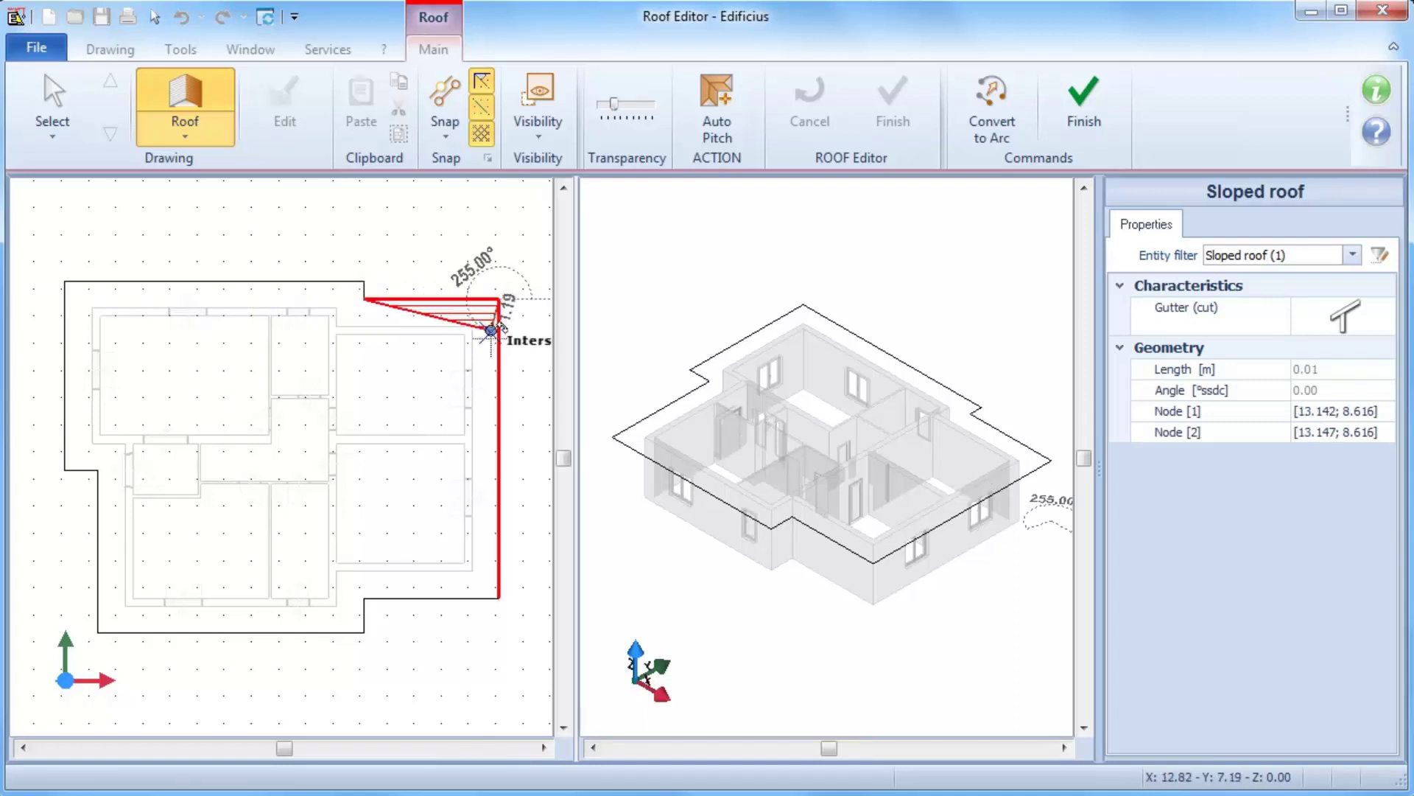
left_click(500, 597)
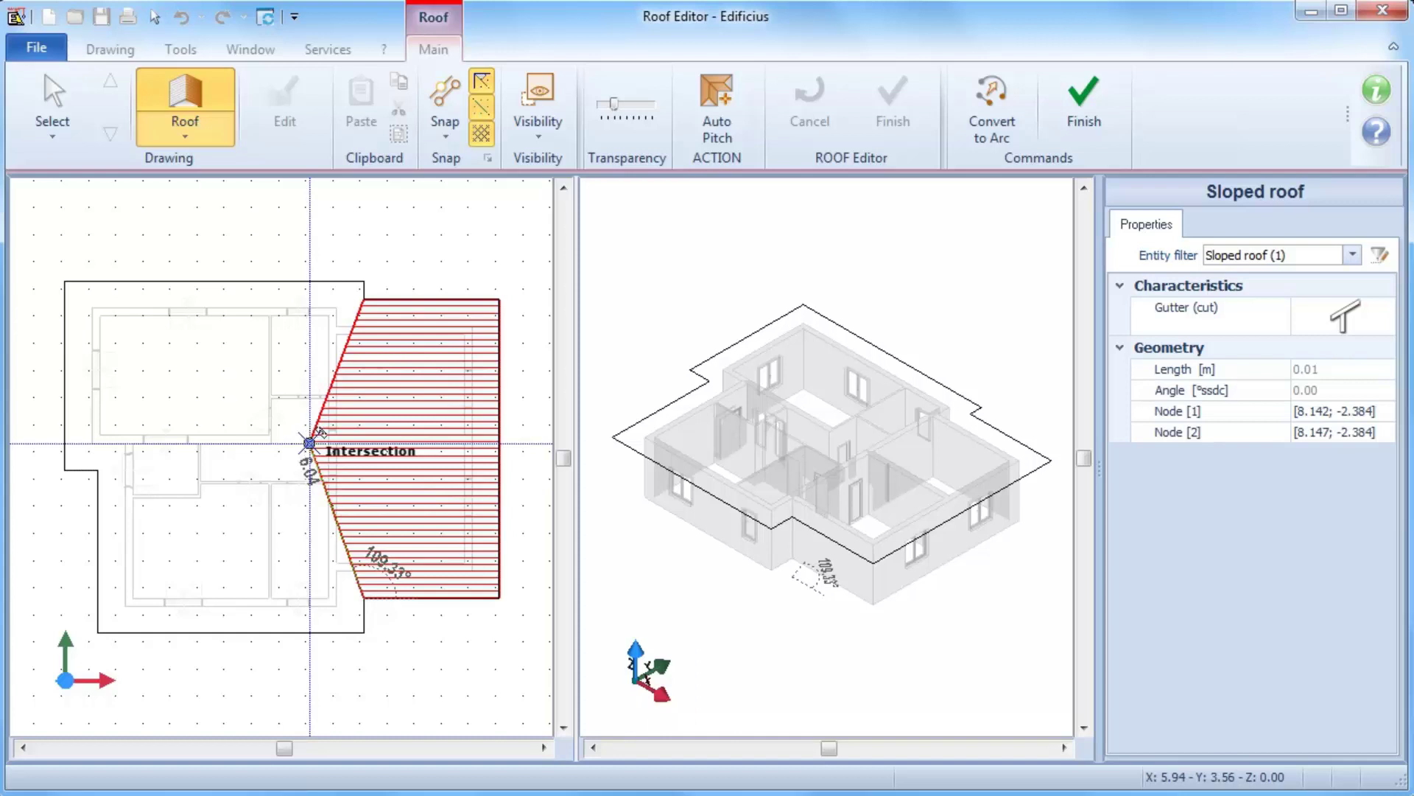
right_click(310, 443)
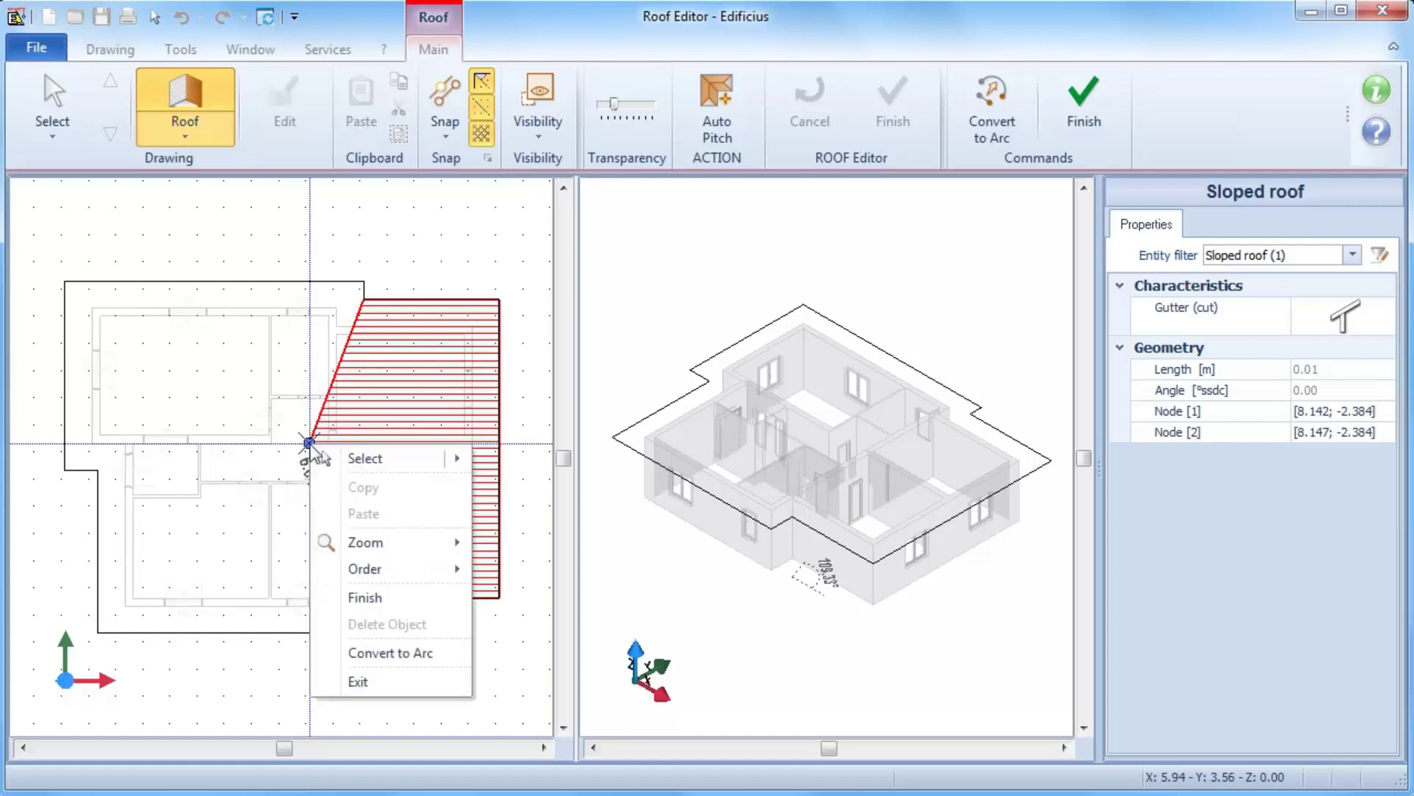
left_click(365, 598)
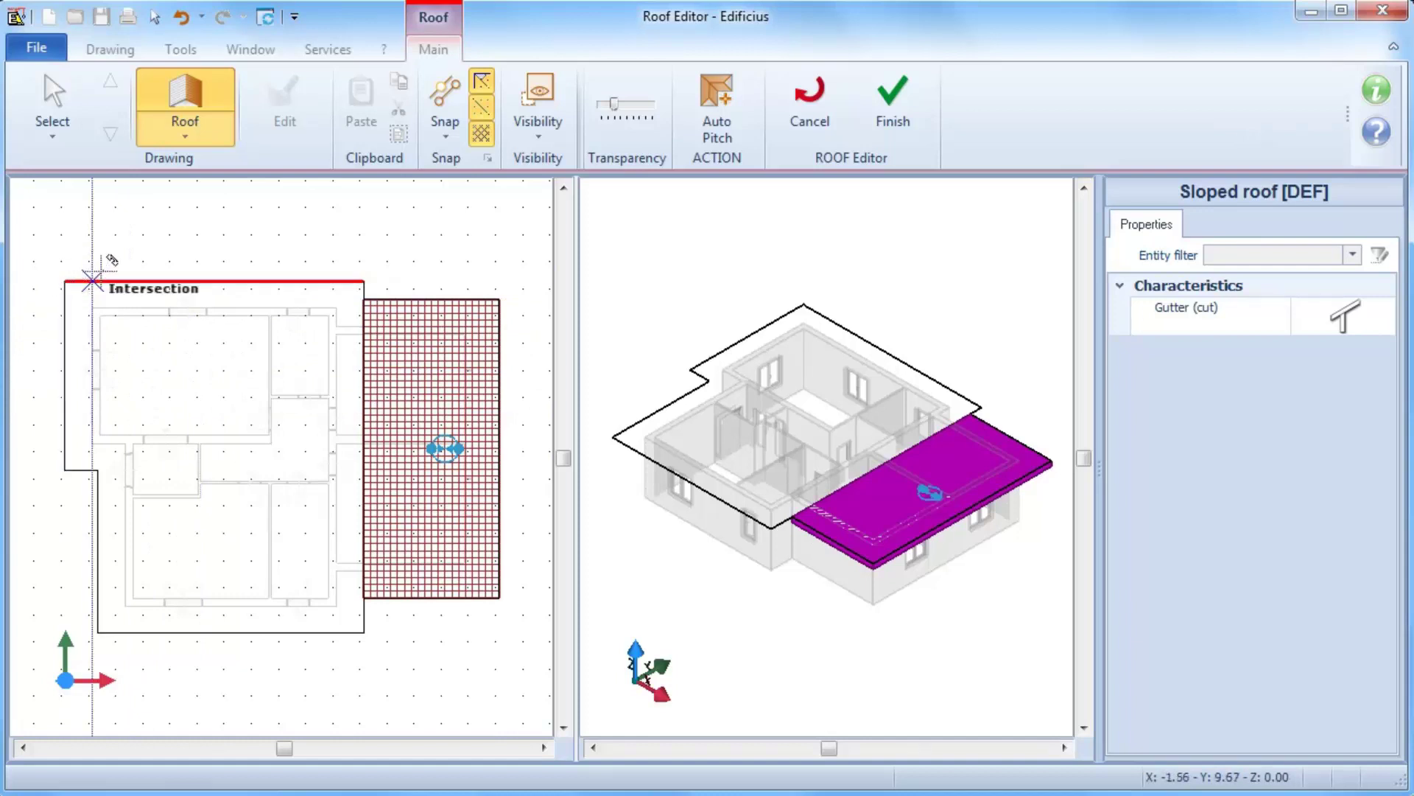
Step: Draw a pitch with its gutter along the upper-left outline edge, generating the left roof planes
left_click(64, 279)
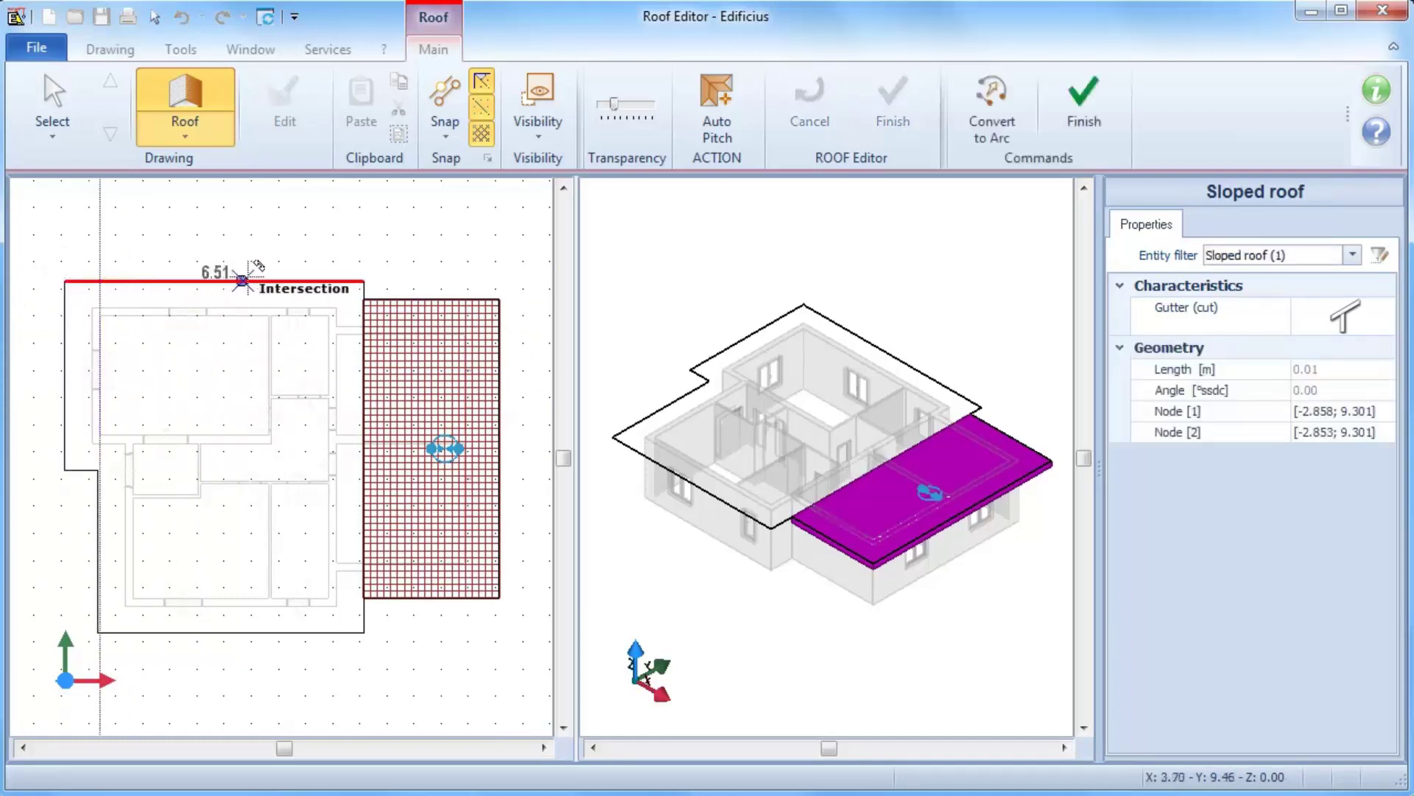
left_click(364, 280)
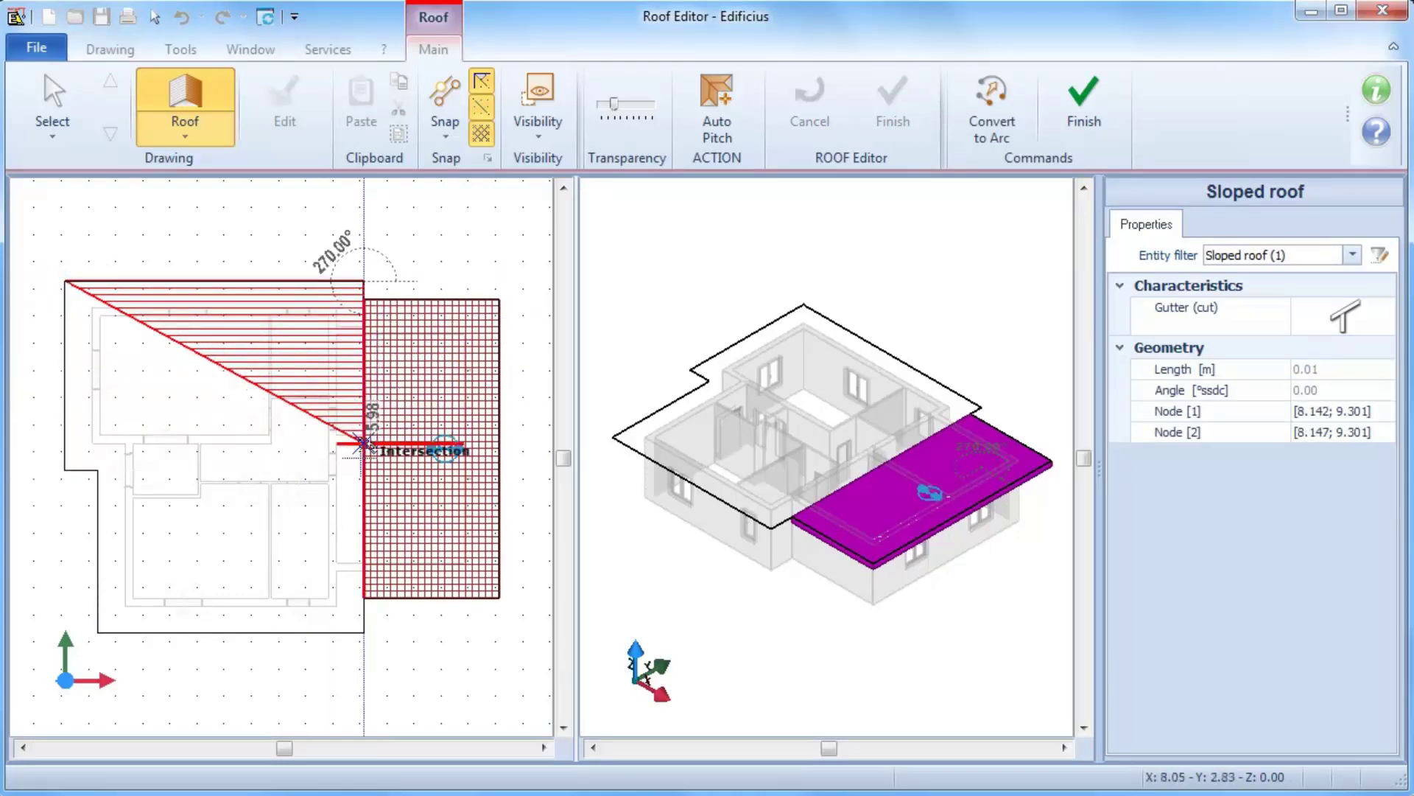
left_click(364, 478)
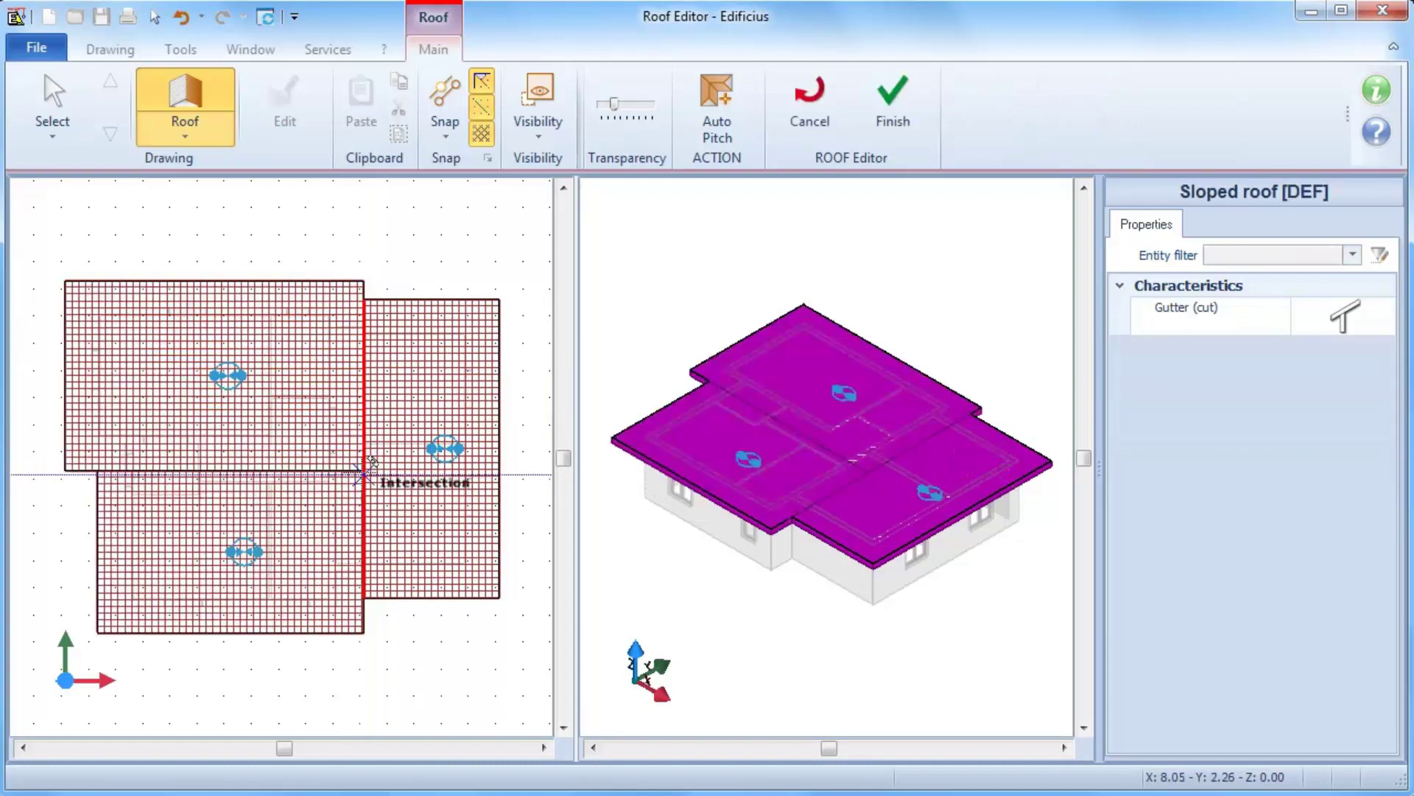
Step: Stretch the right plane's slope line so P1 reaches its left edge and P2 its outer edge
left_click(441, 487)
scroll(440, 487, "up", 3)
scroll(393, 531, "down", 2)
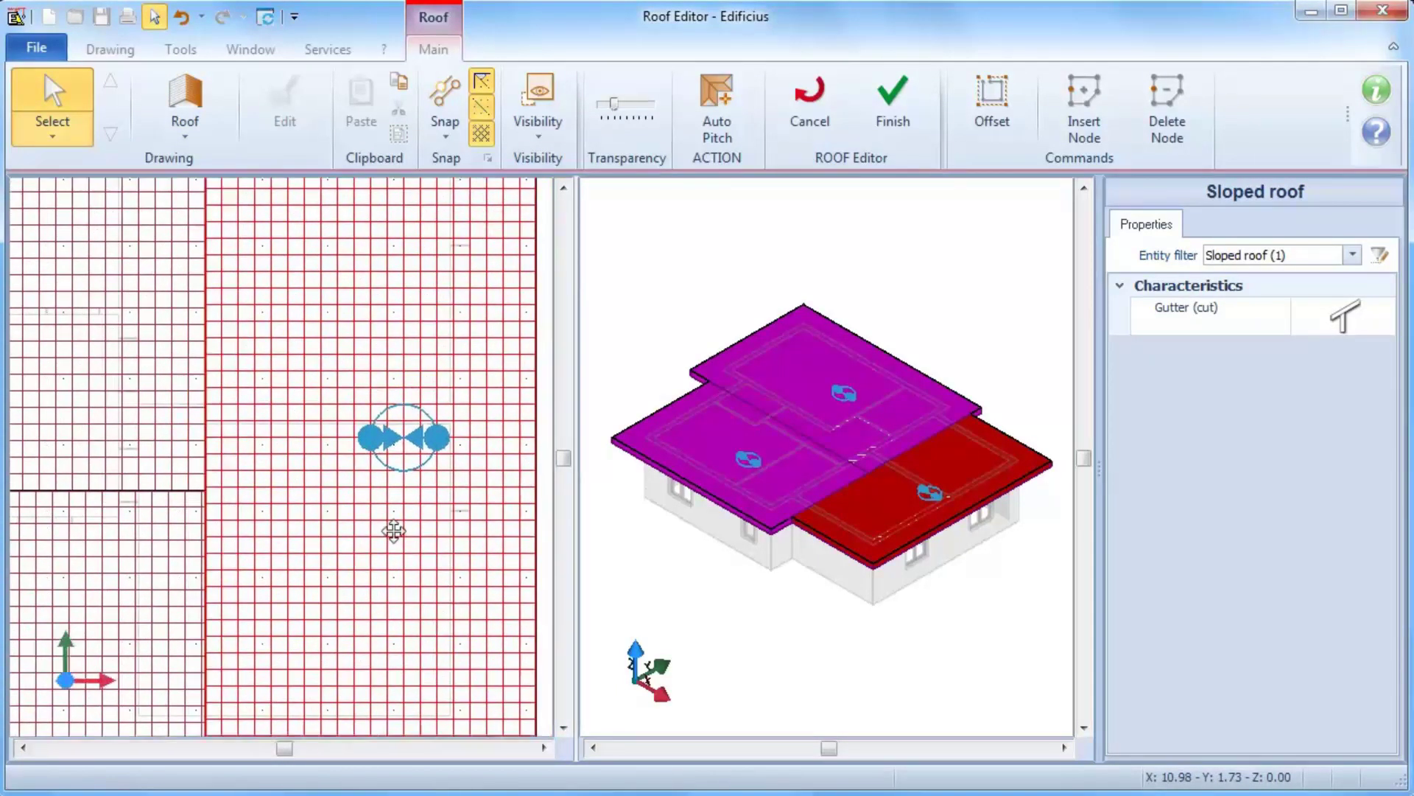
left_click(429, 458)
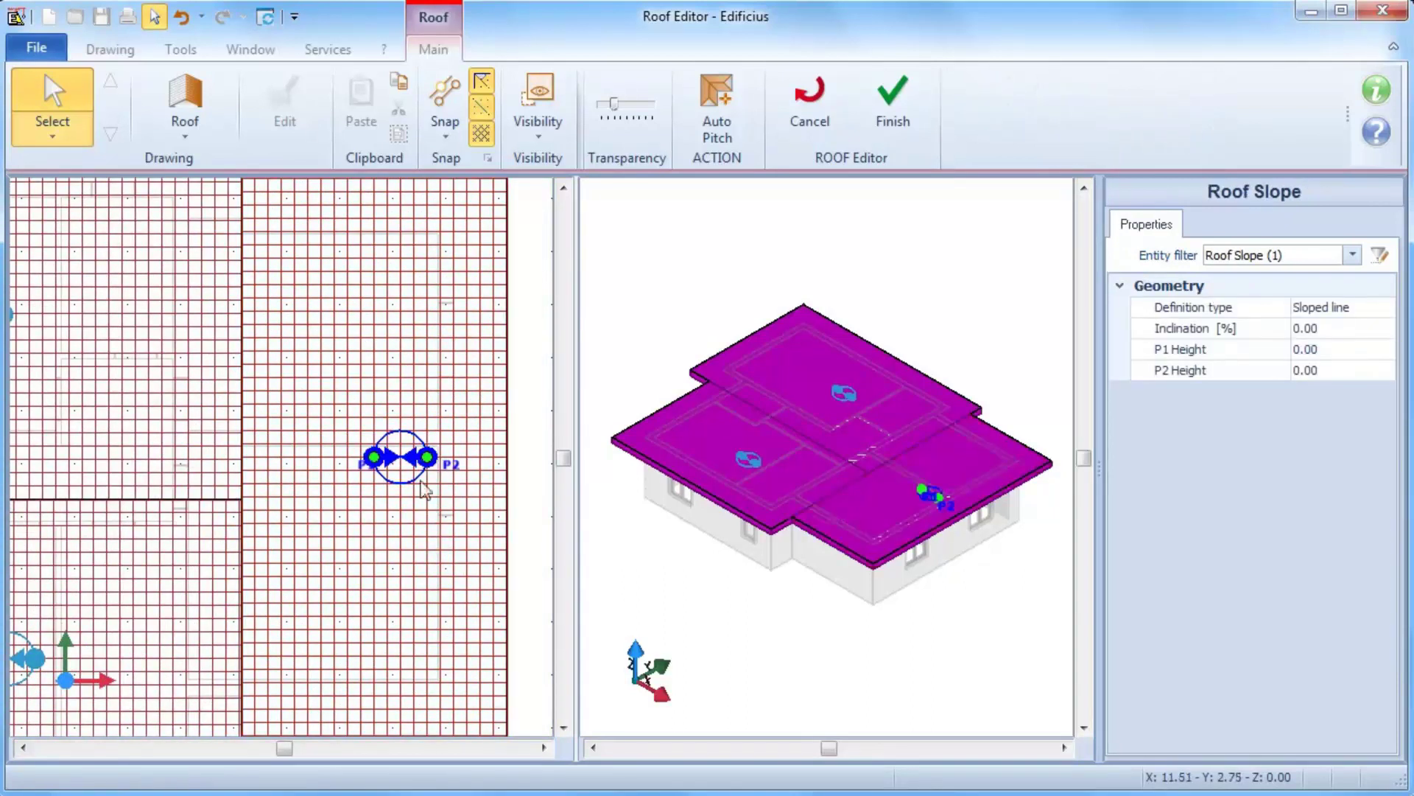
scroll(442, 489, "down", 1)
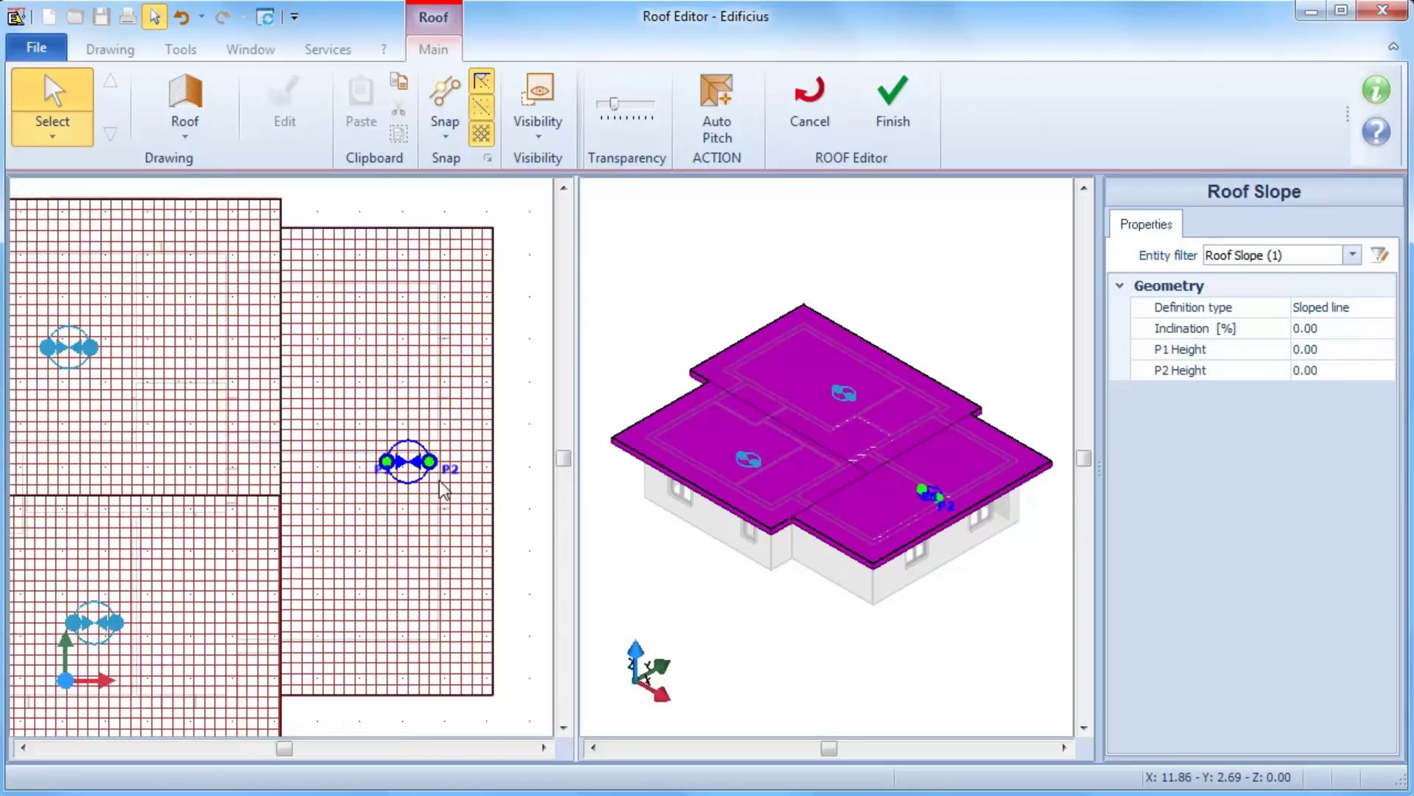
left_click_drag(395, 450, 281, 461)
left_click_drag(428, 458, 505, 450)
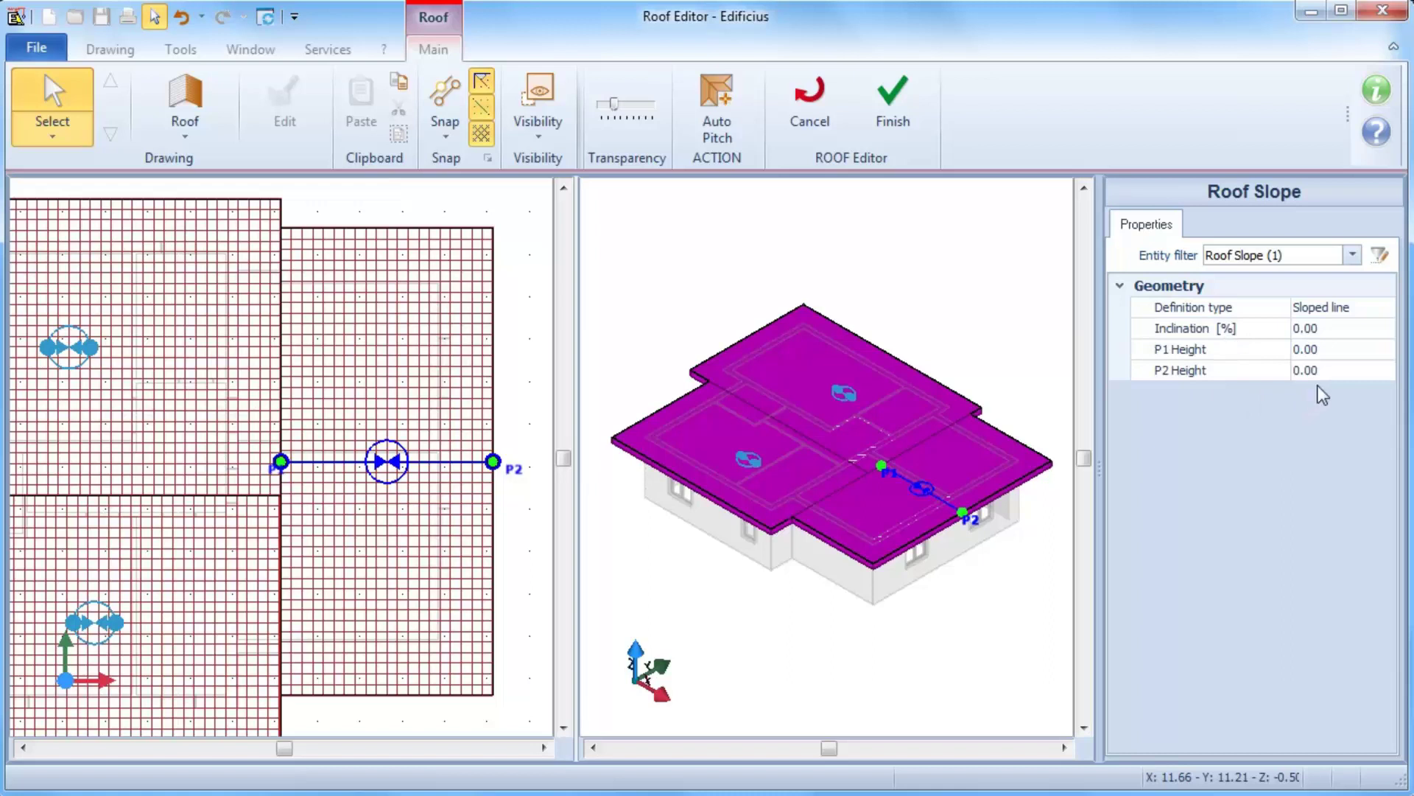
Step: Raise the right plane's P1 to height 3.16, giving a 63.30% inclination
left_click(1332, 351)
type("2.")
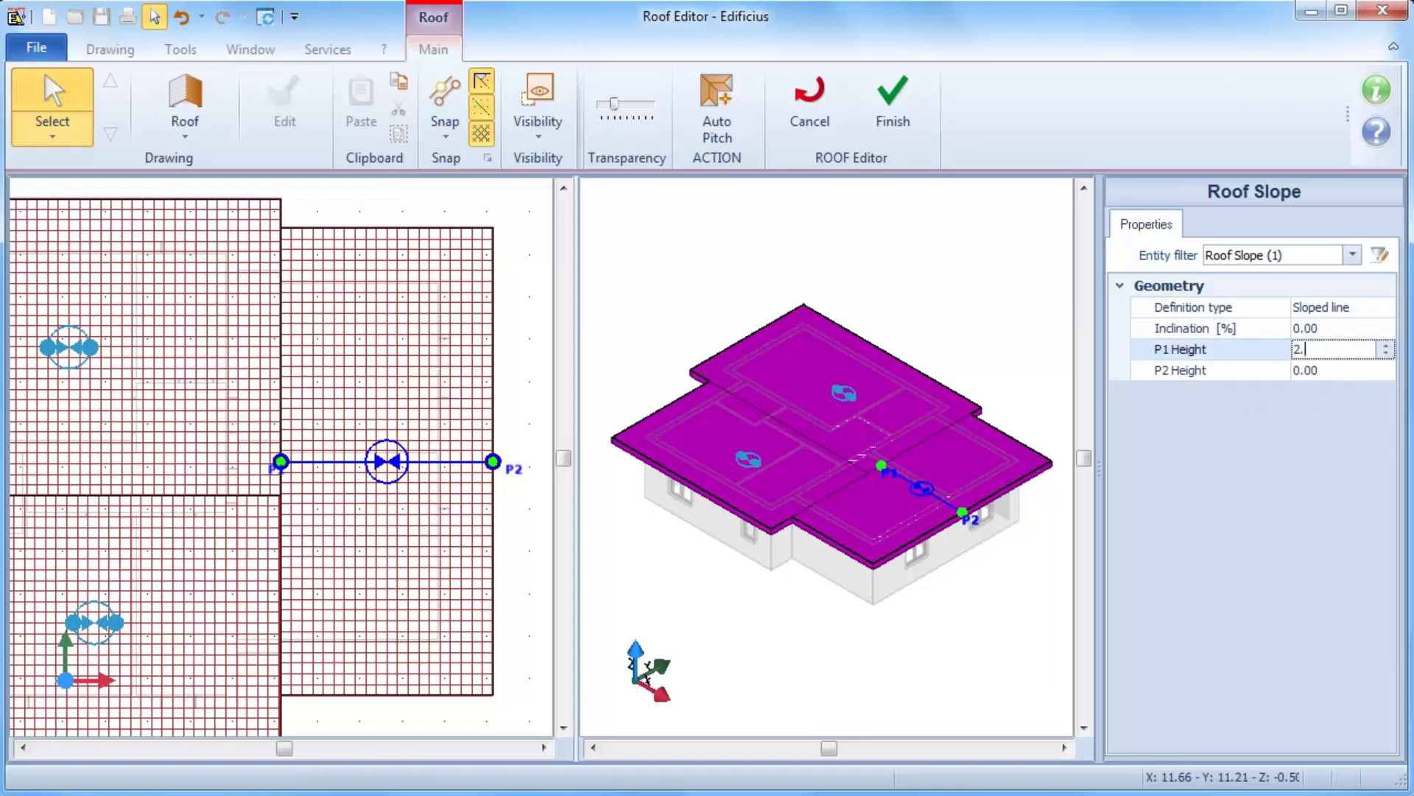
type("0")
key("Return")
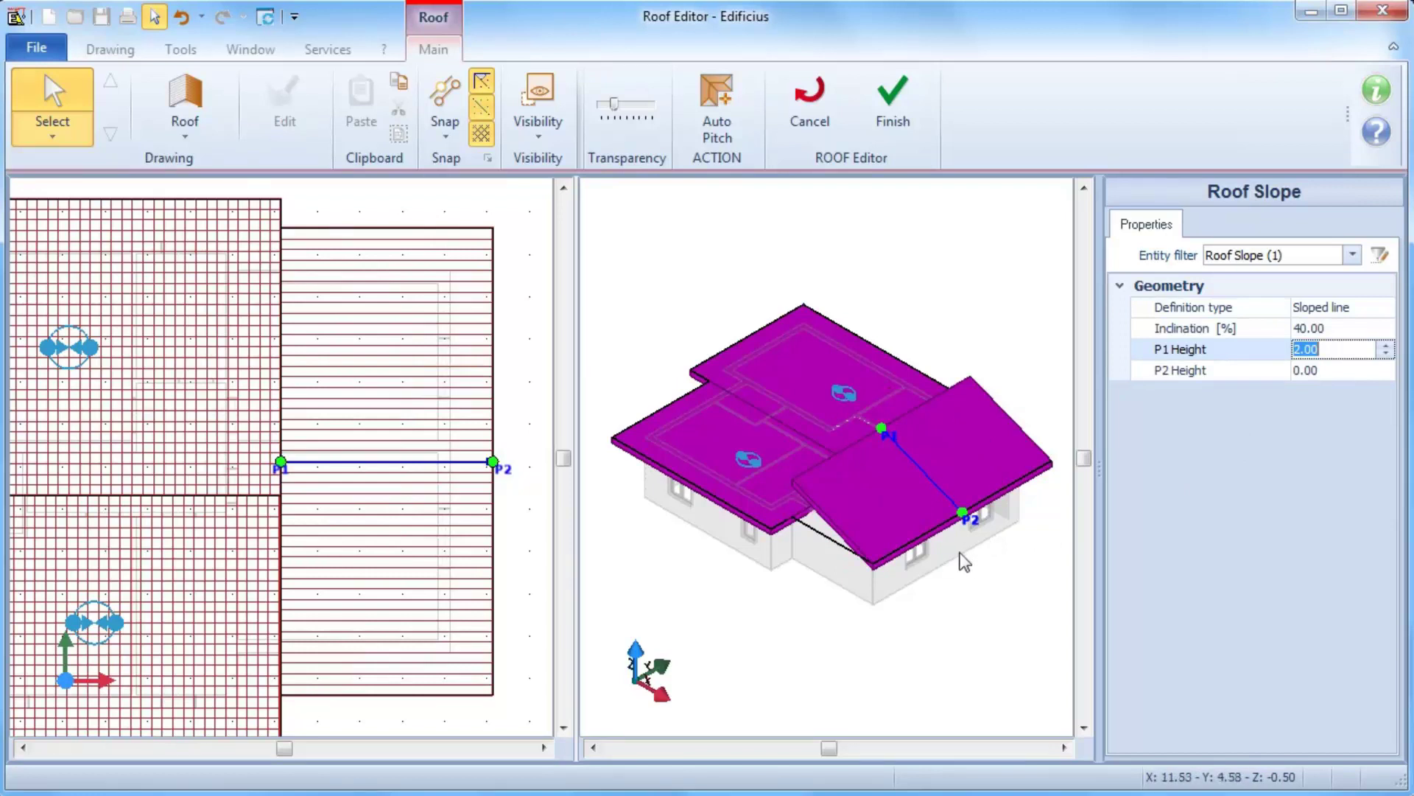
scroll(921, 492, "up", 4)
middle_click_drag(848, 507, 803, 427)
left_click_drag(789, 391, 774, 357)
scroll(779, 361, "down", 3)
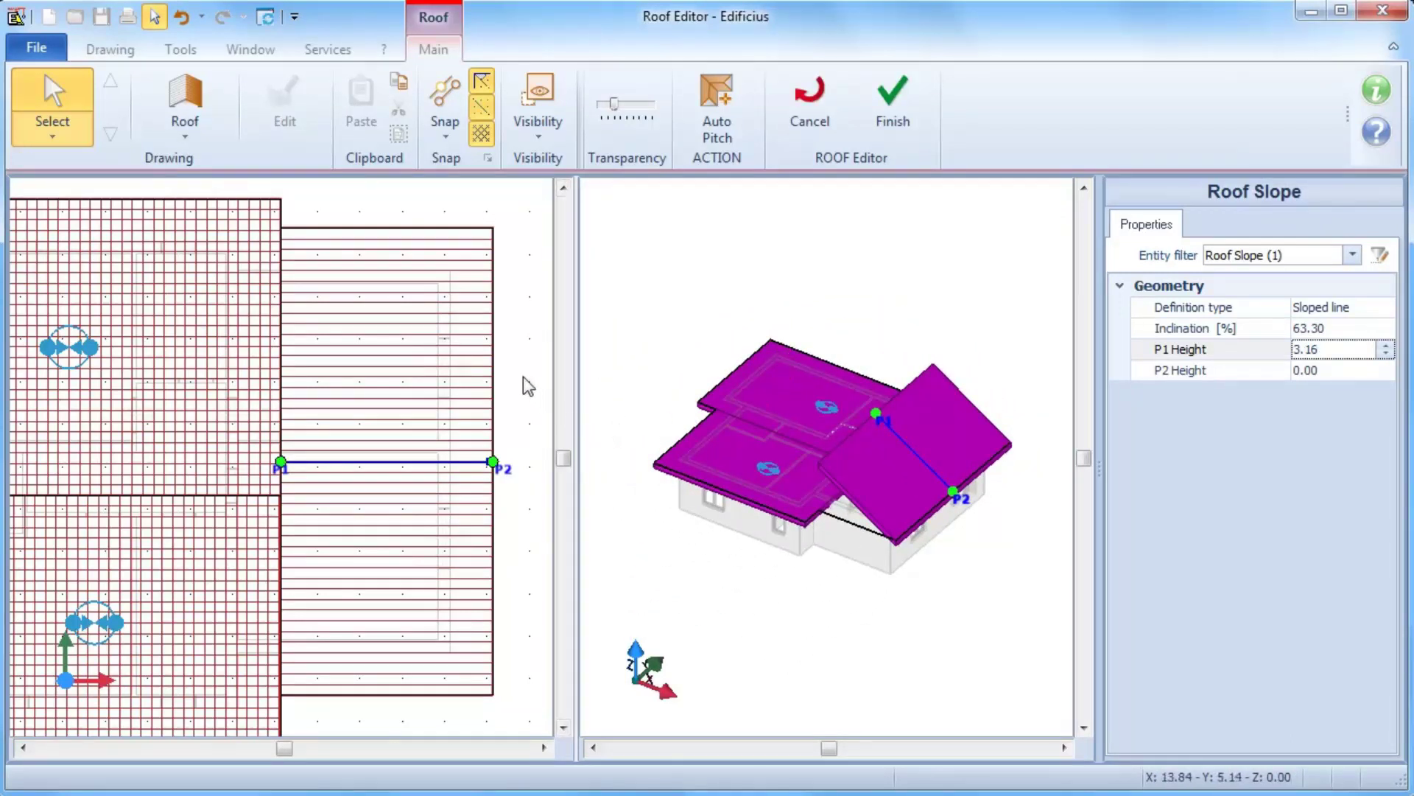
key("Escape")
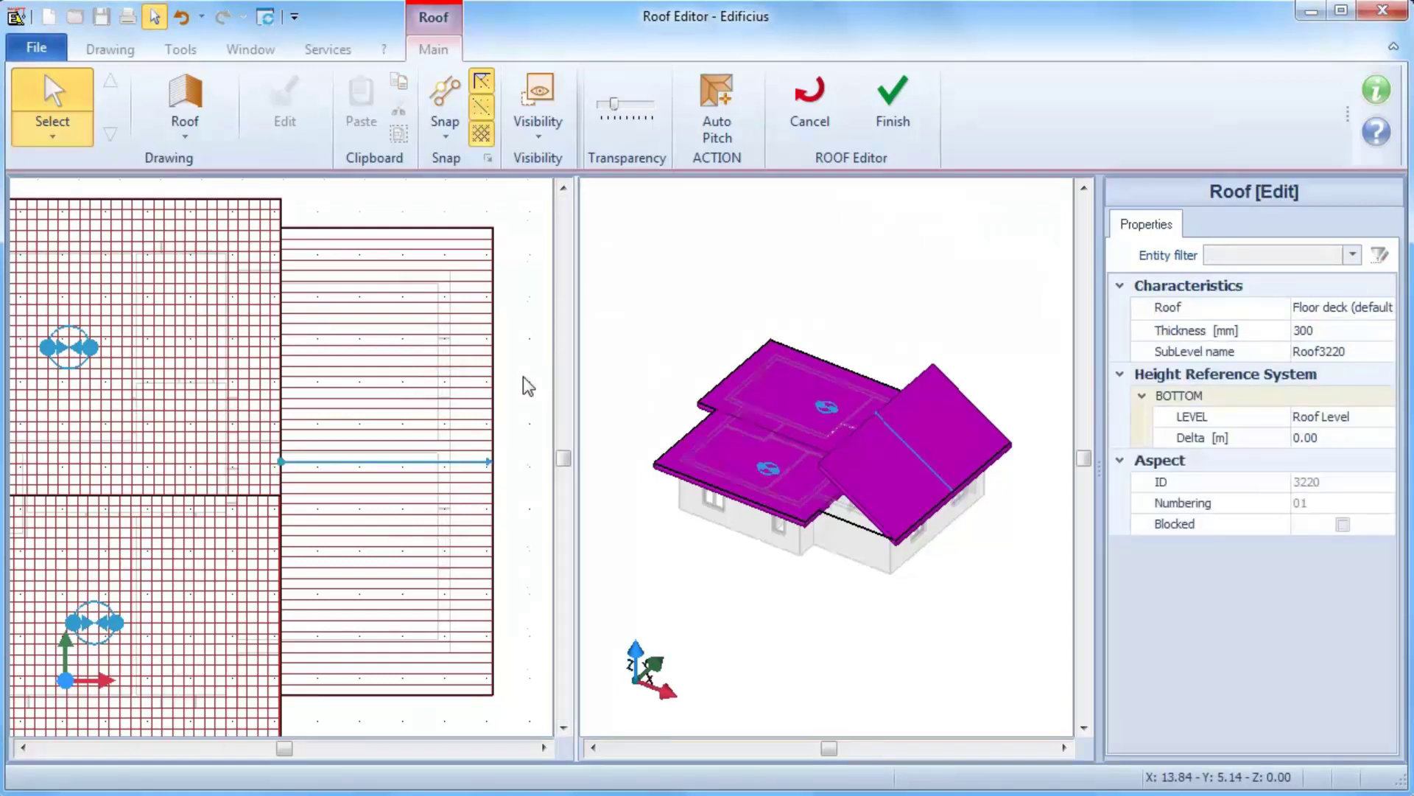
Step: Switch the upper-left slope to 'By three points' definition and move P1 to its top-right corner
scroll(523, 377, "down", 2)
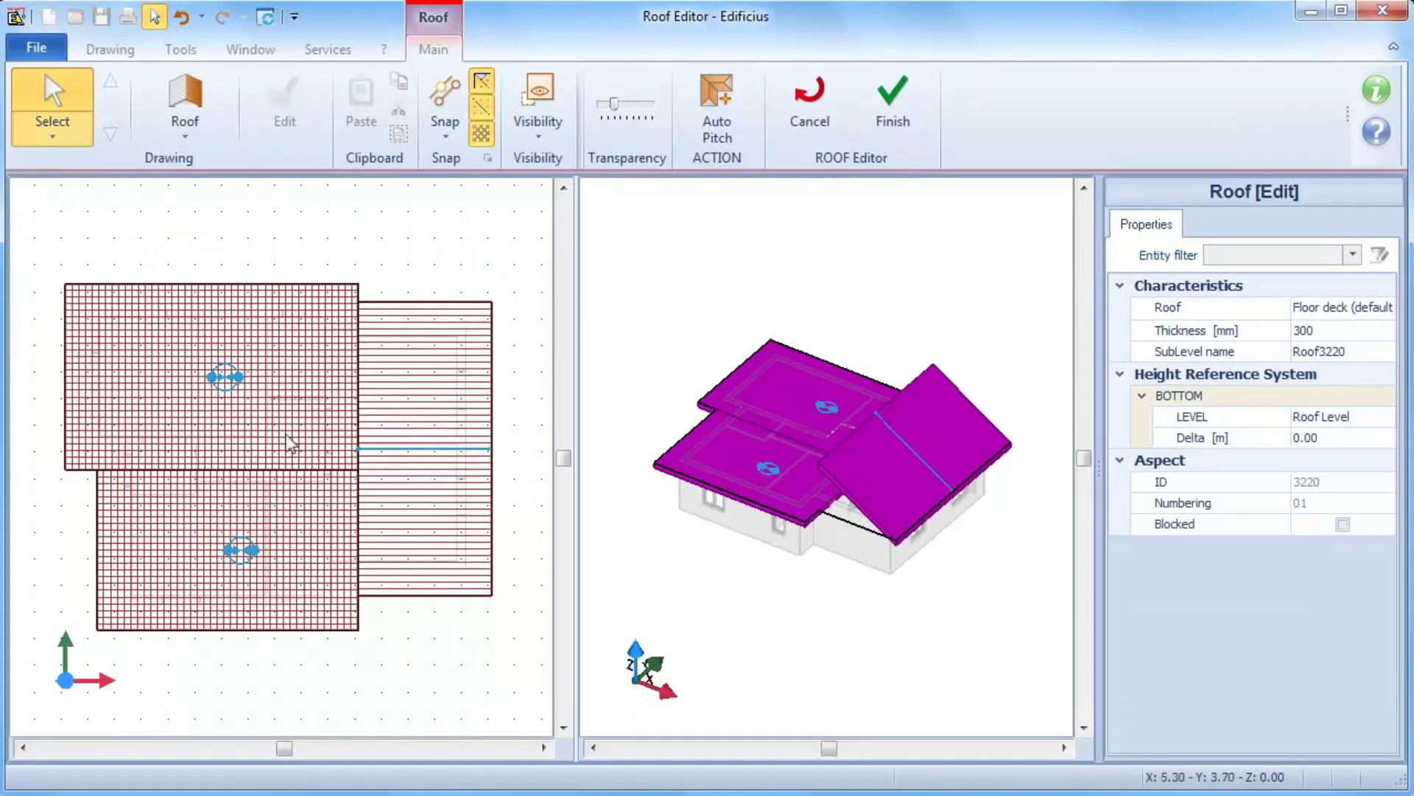
left_click(237, 379)
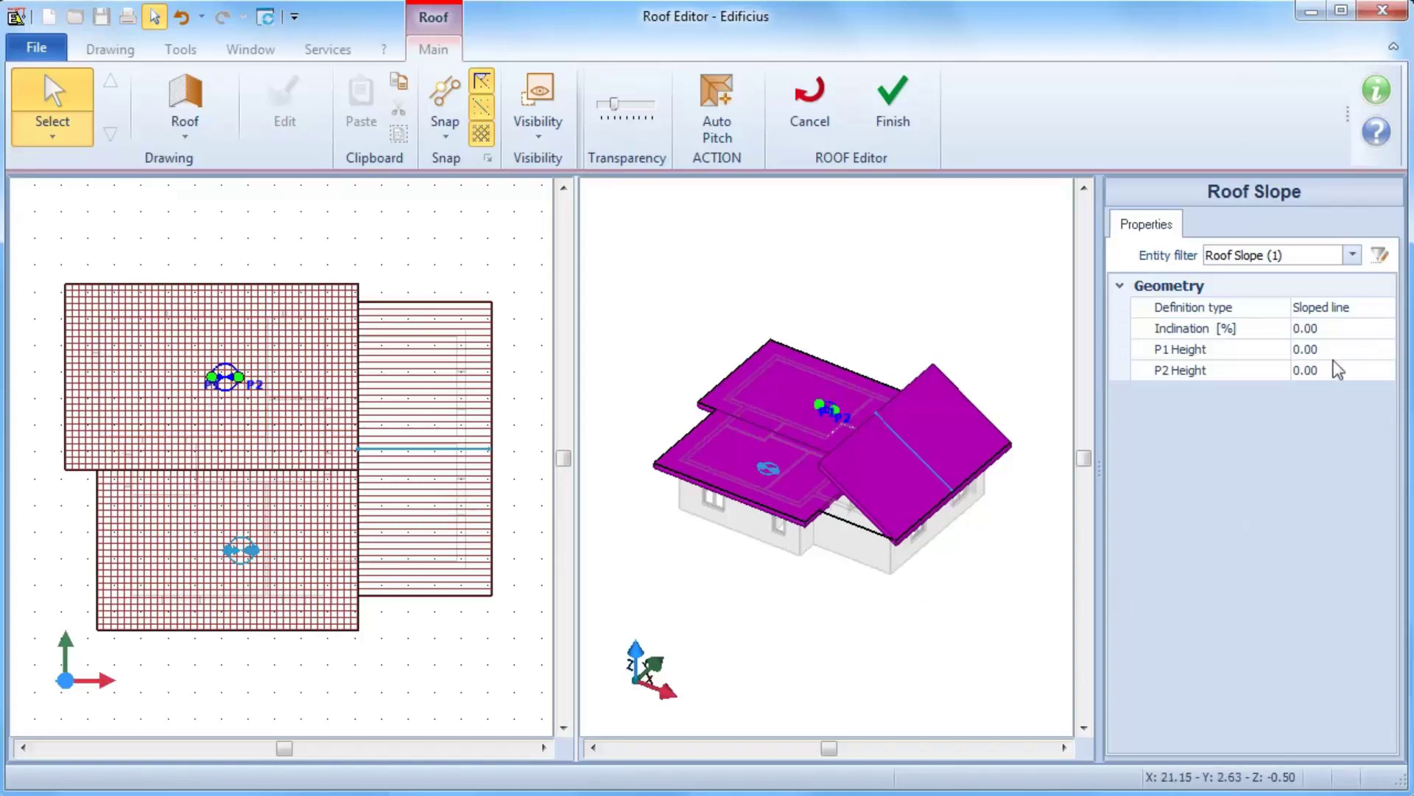
left_click(1356, 308)
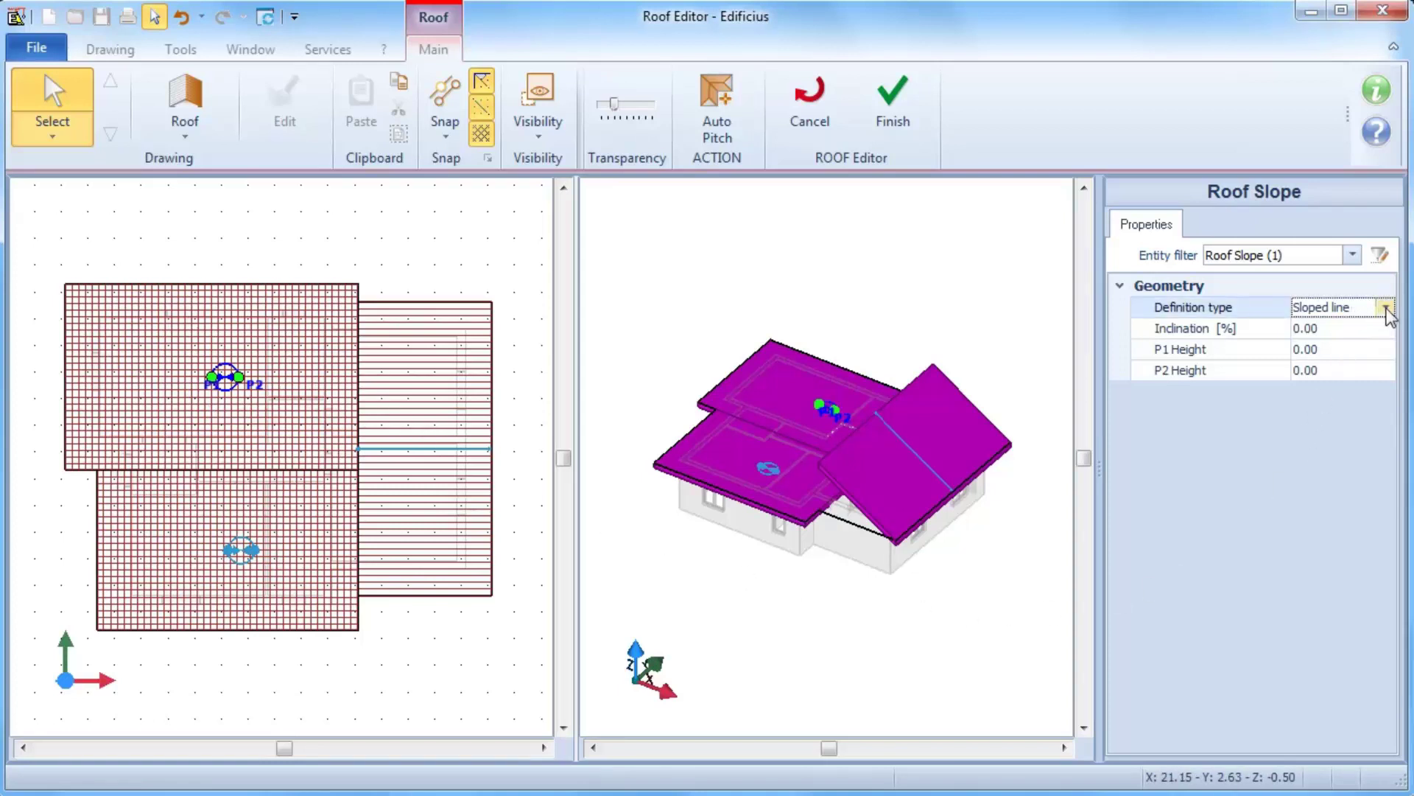
left_click(1386, 307)
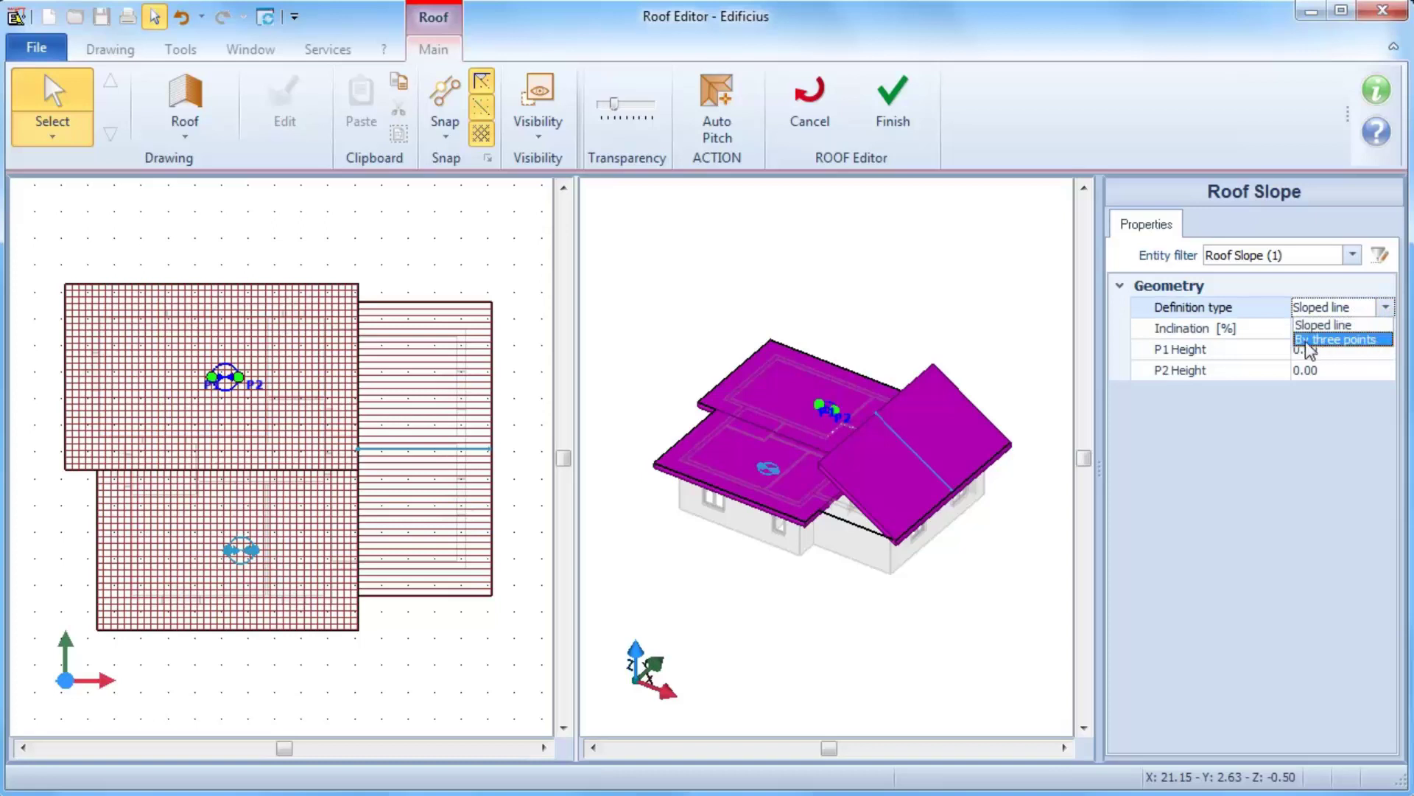
left_click(1377, 352)
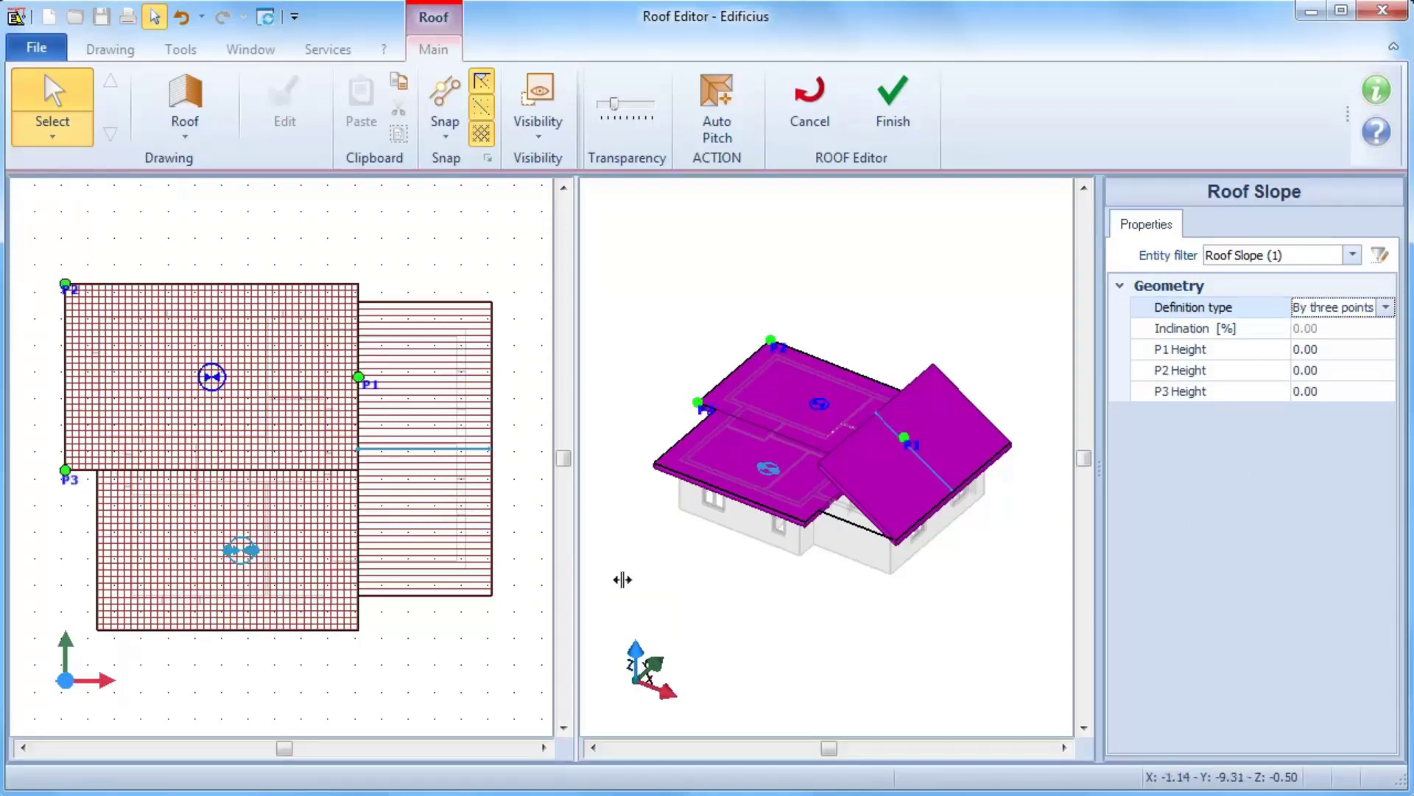
left_click_drag(358, 377, 368, 273)
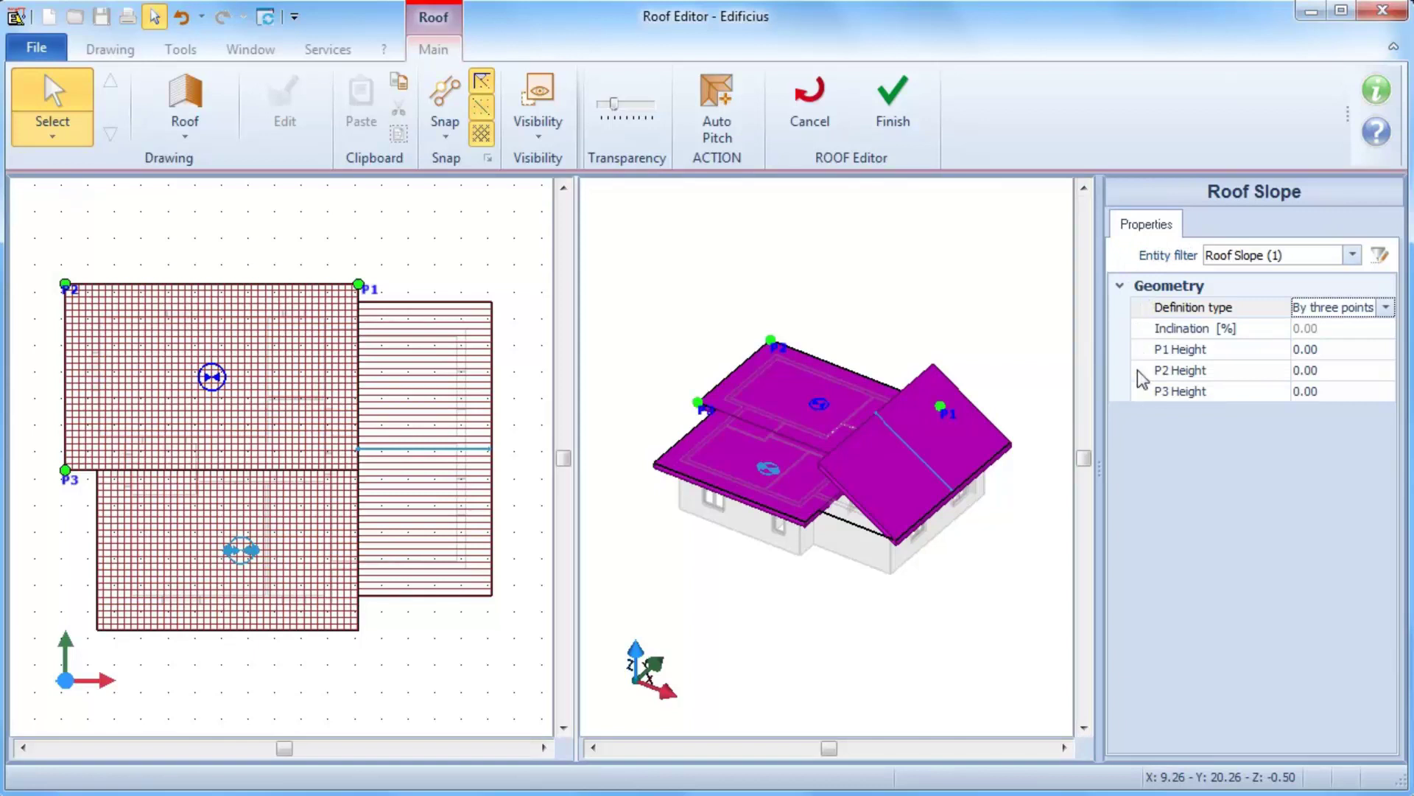
Step: Enter upper-left slope heights P3 3.50, P1 0.50 and P2 0.50 for a 42.95% inclination
left_click(1343, 393)
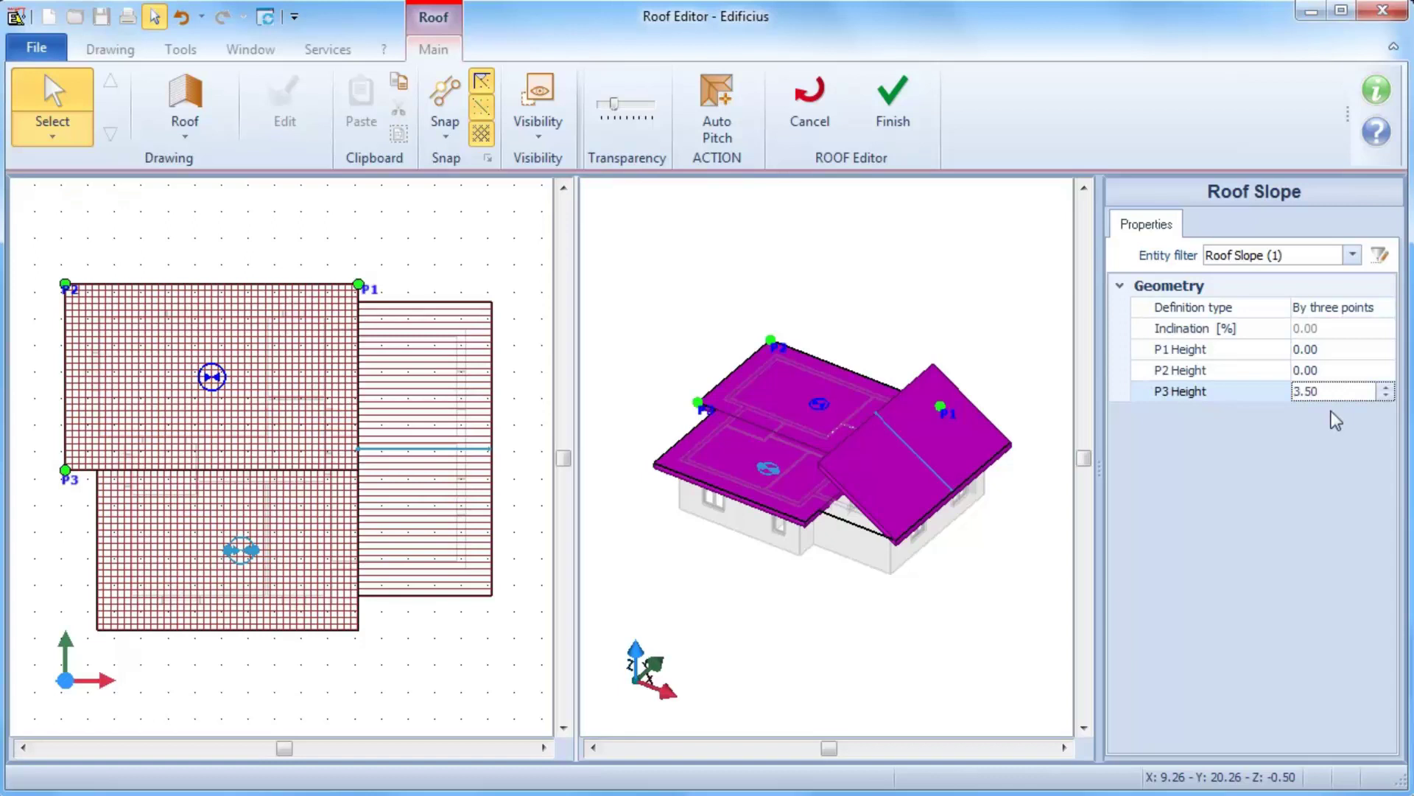
left_click(1339, 348)
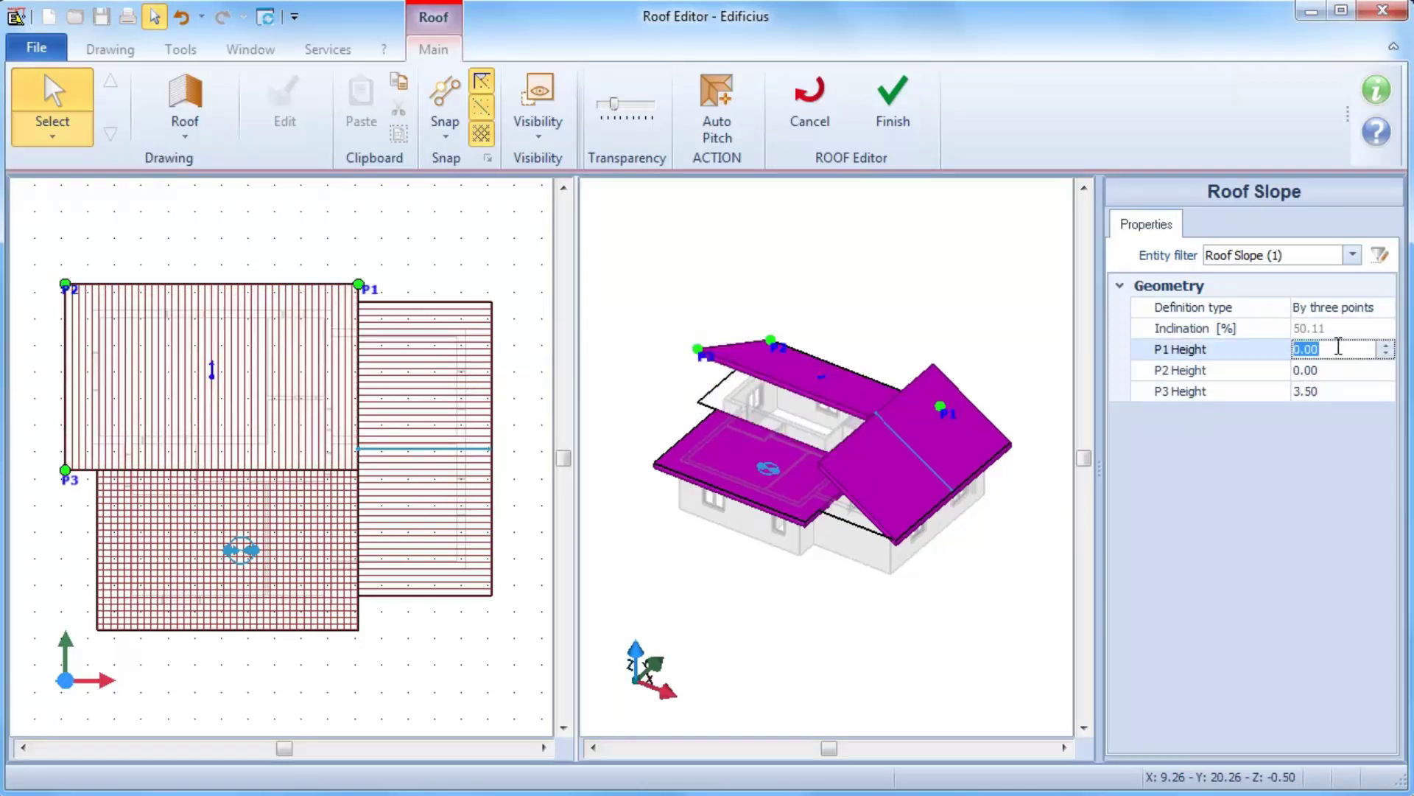
type("0.")
left_click(1338, 370)
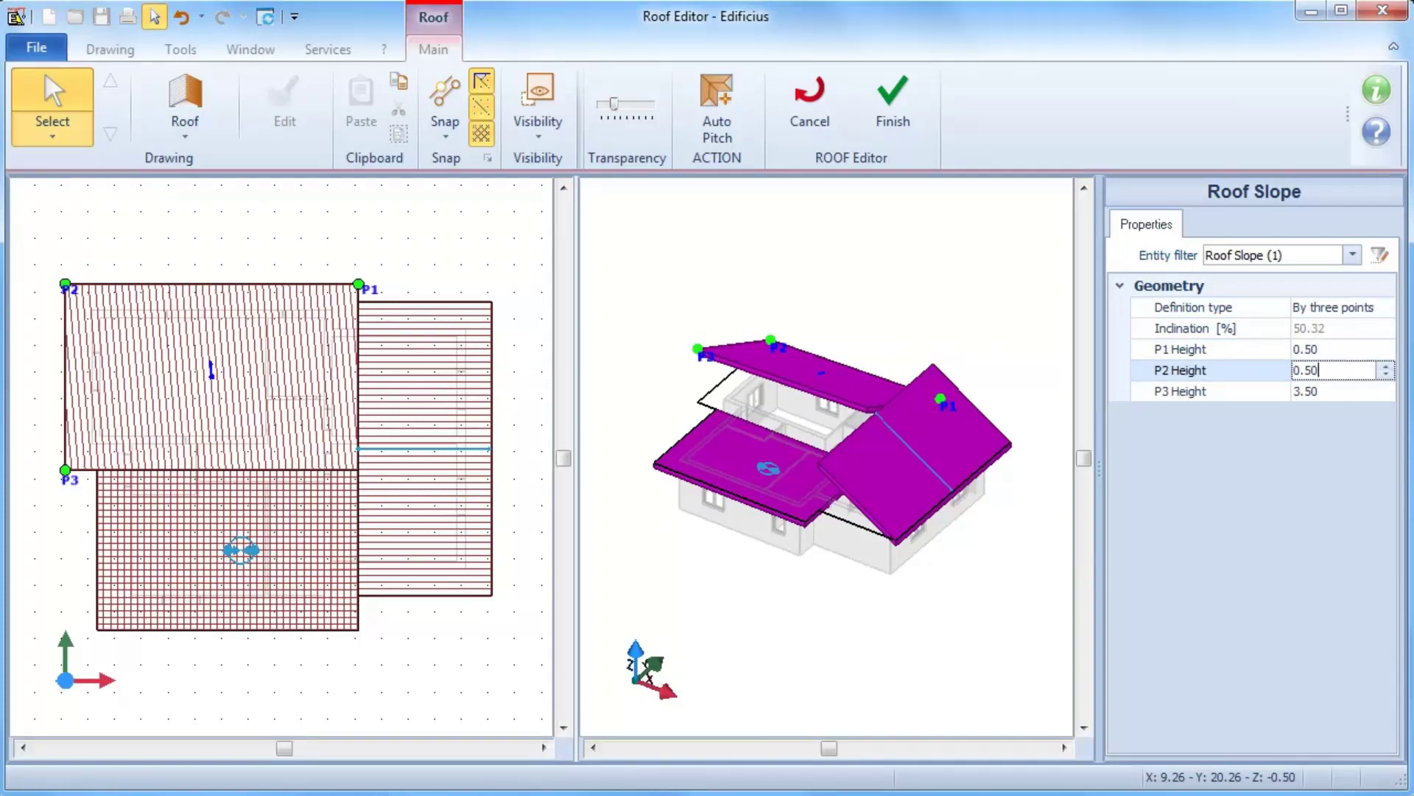
key("Return")
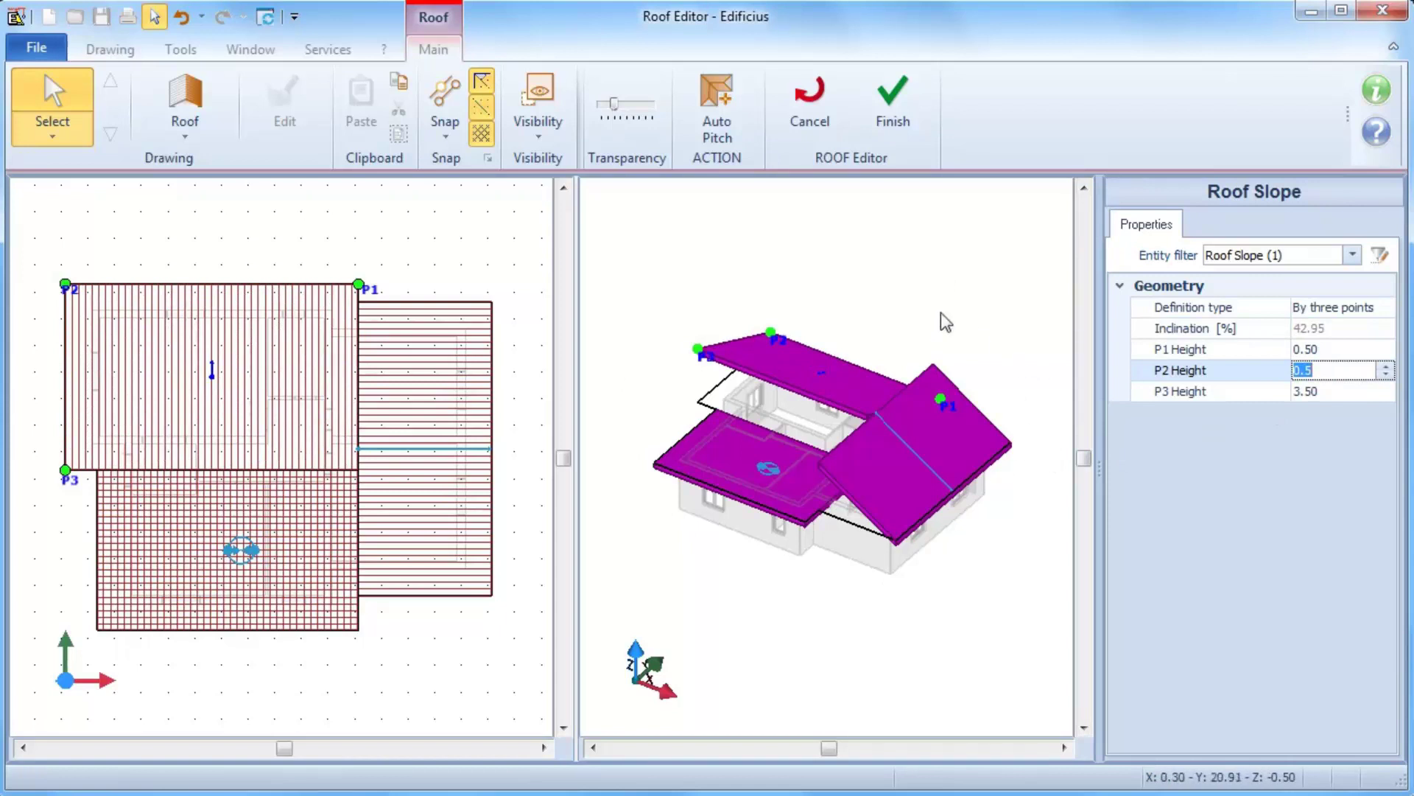
Step: Set the lower slope to 'By three points' and move P1 to its bottom-right corner
left_click(251, 552)
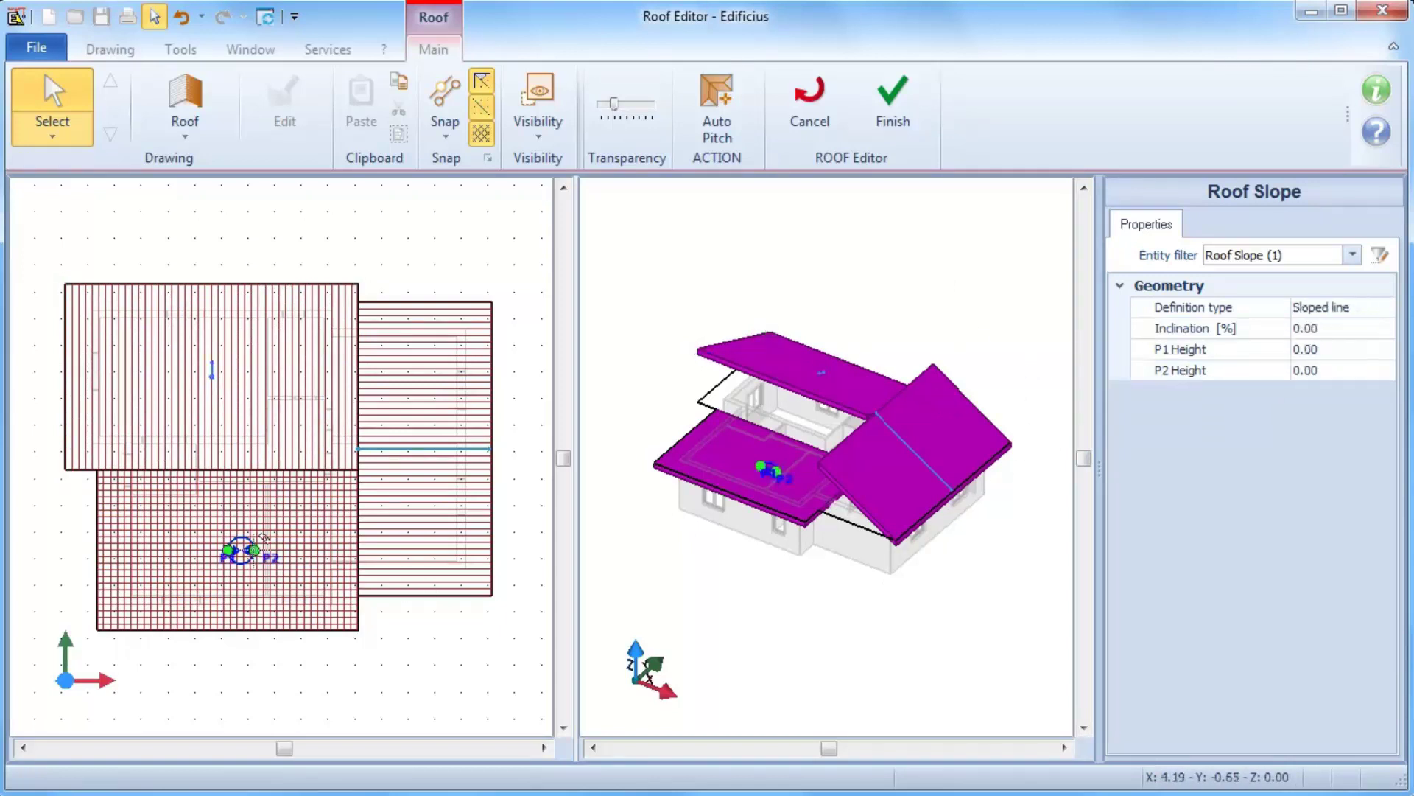
left_click(1382, 314)
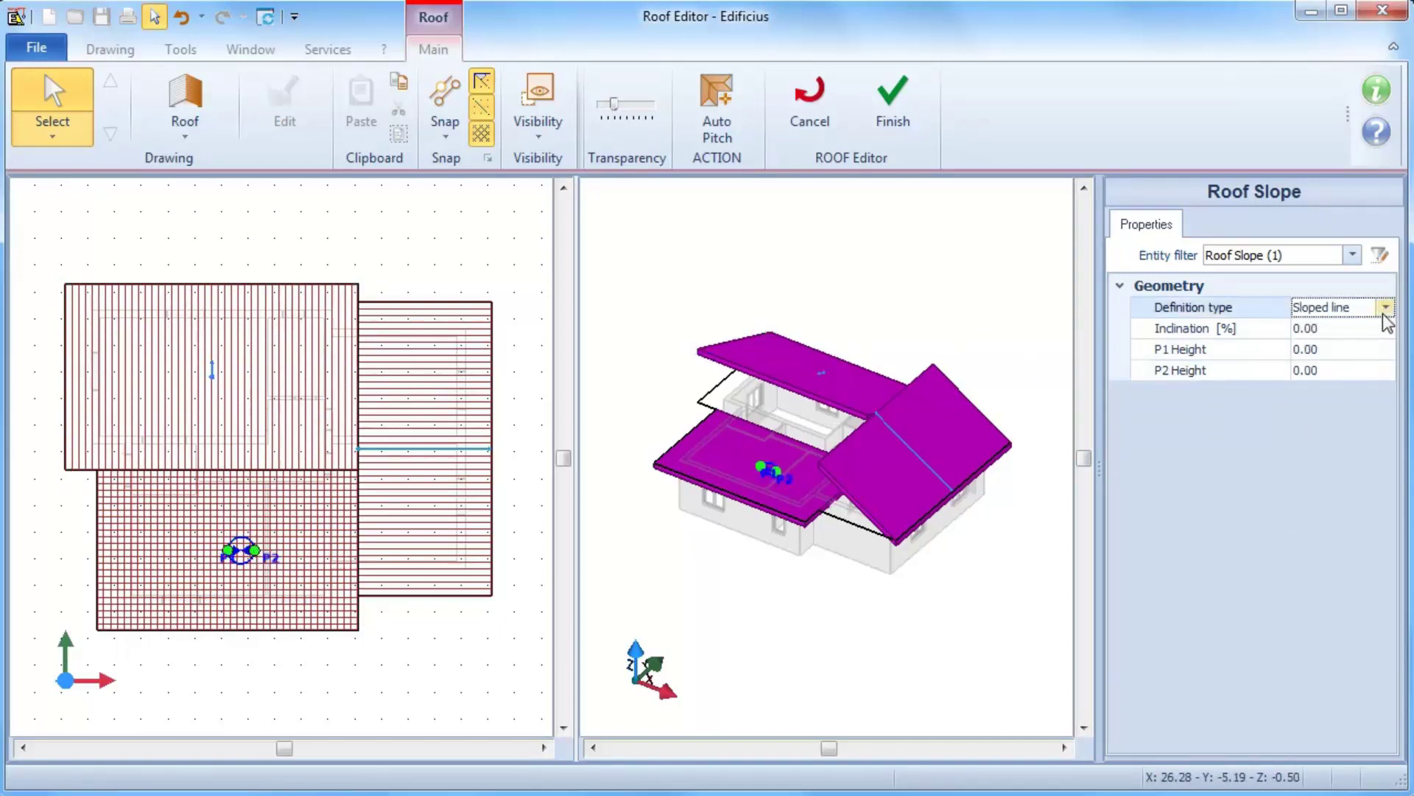
left_click(1386, 307)
left_click(1381, 340)
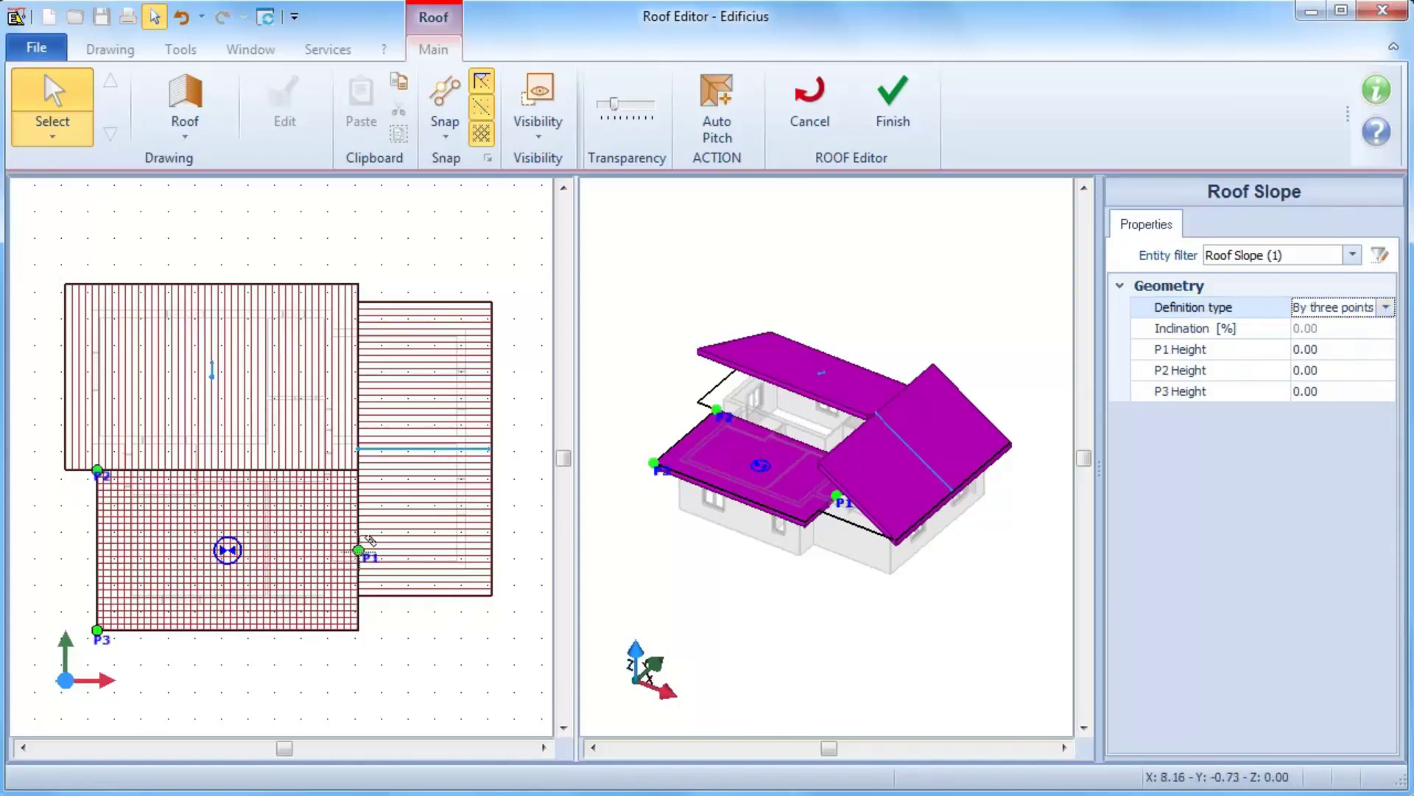
left_click_drag(358, 551, 368, 617)
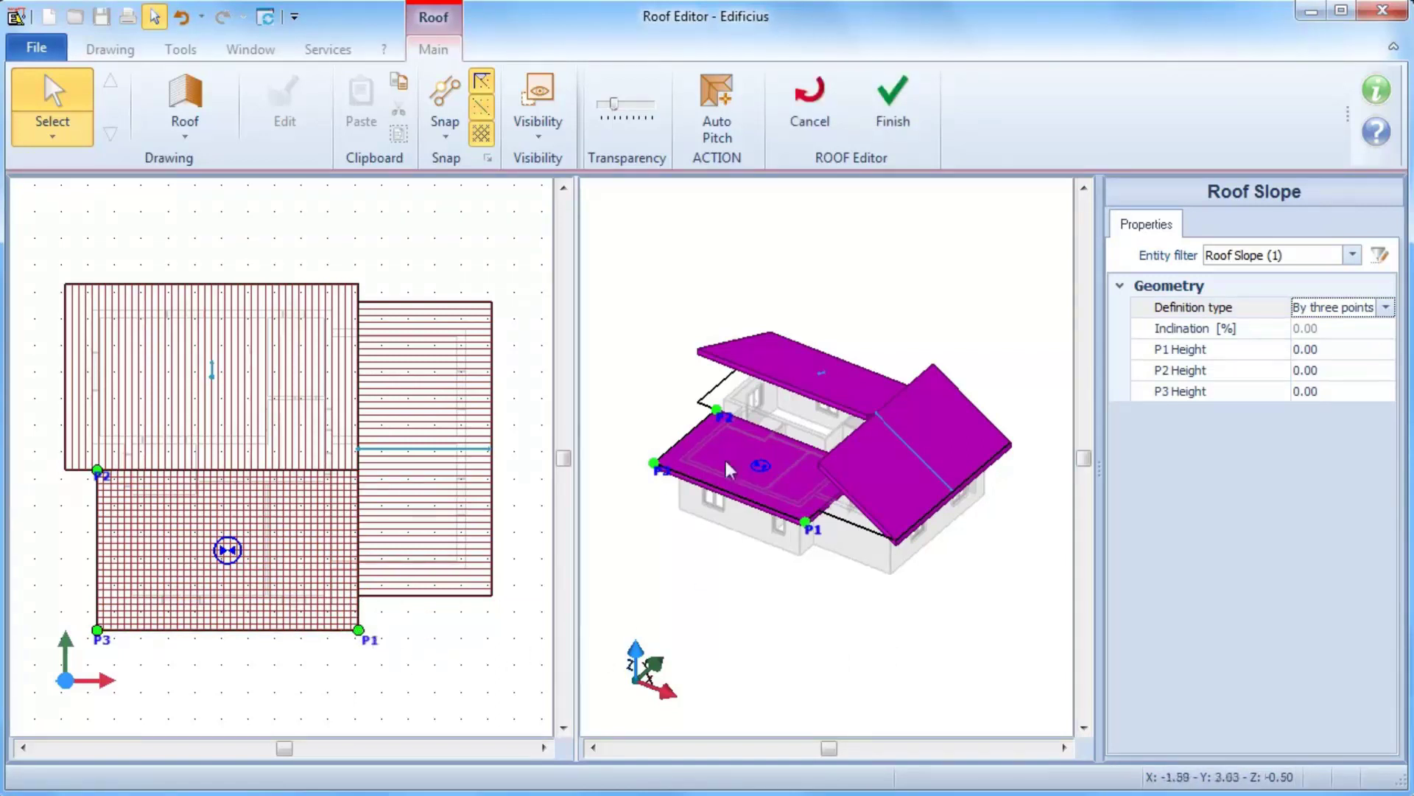
Step: Raise the lower slope's P2 to 3.50, giving a 58.33% inclination
scroll(713, 411, "up", 5)
left_click_drag(726, 387, 666, 207)
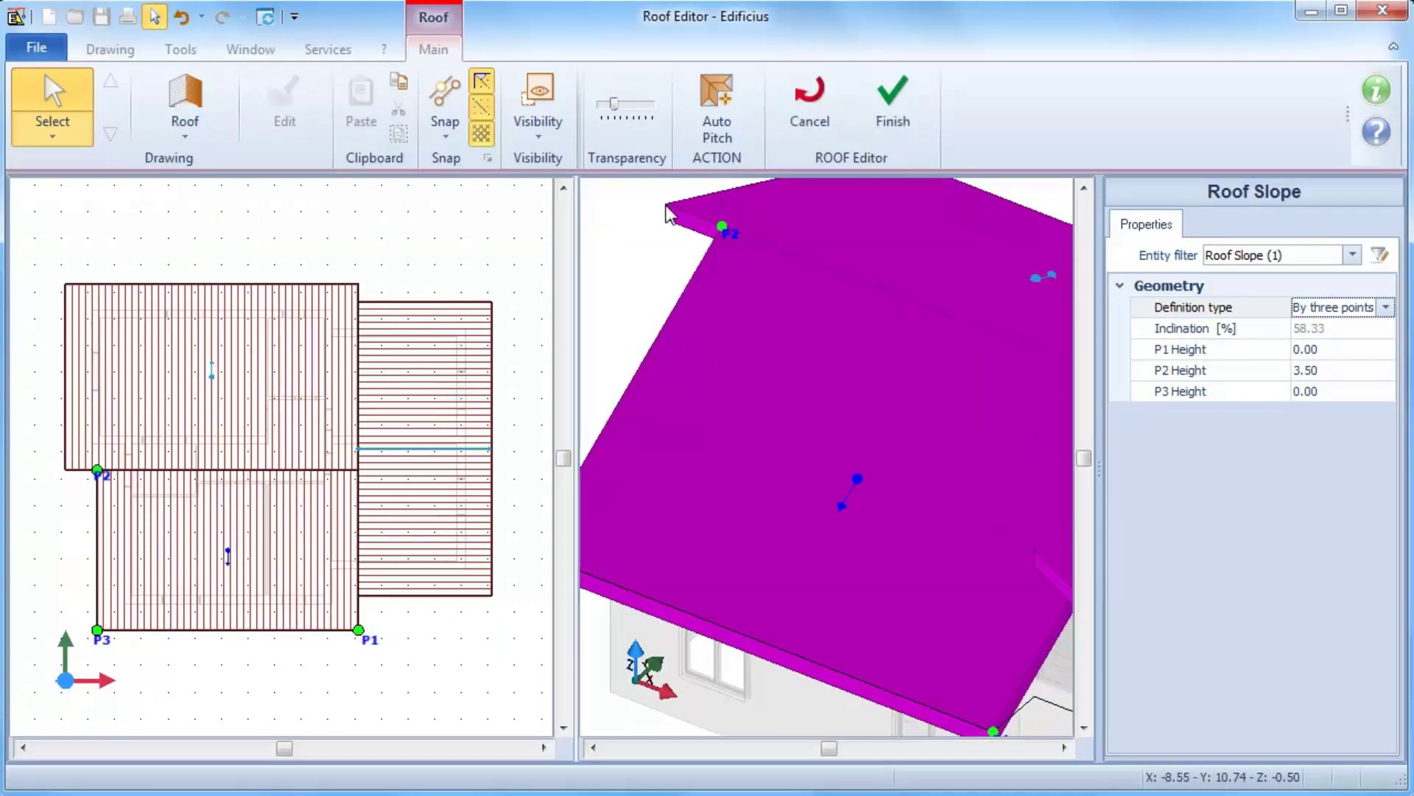
scroll(667, 211, "down", 5)
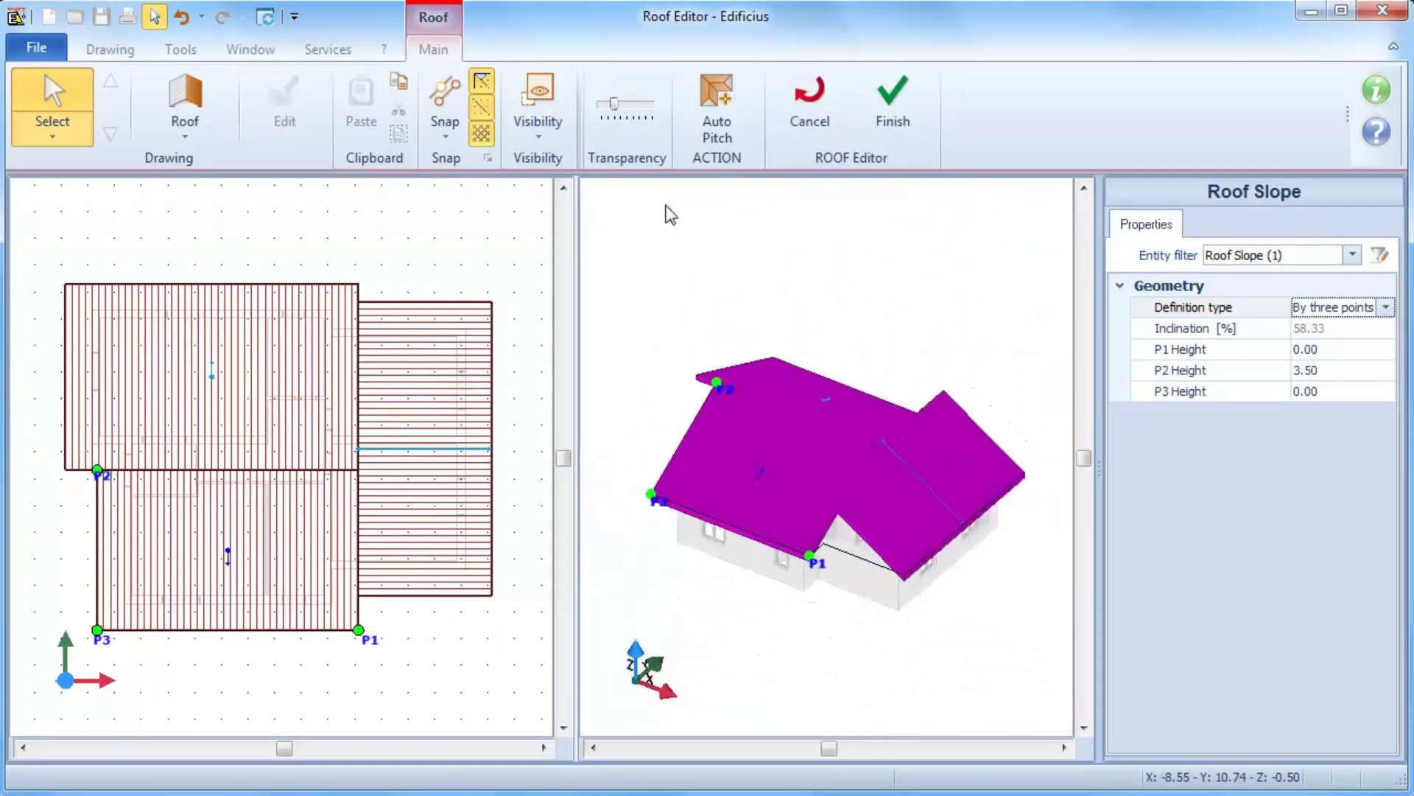
Step: Give the lower slope P1 and P3 heights of 0.50 for a 50% pitch
left_click(1333, 354)
type(".")
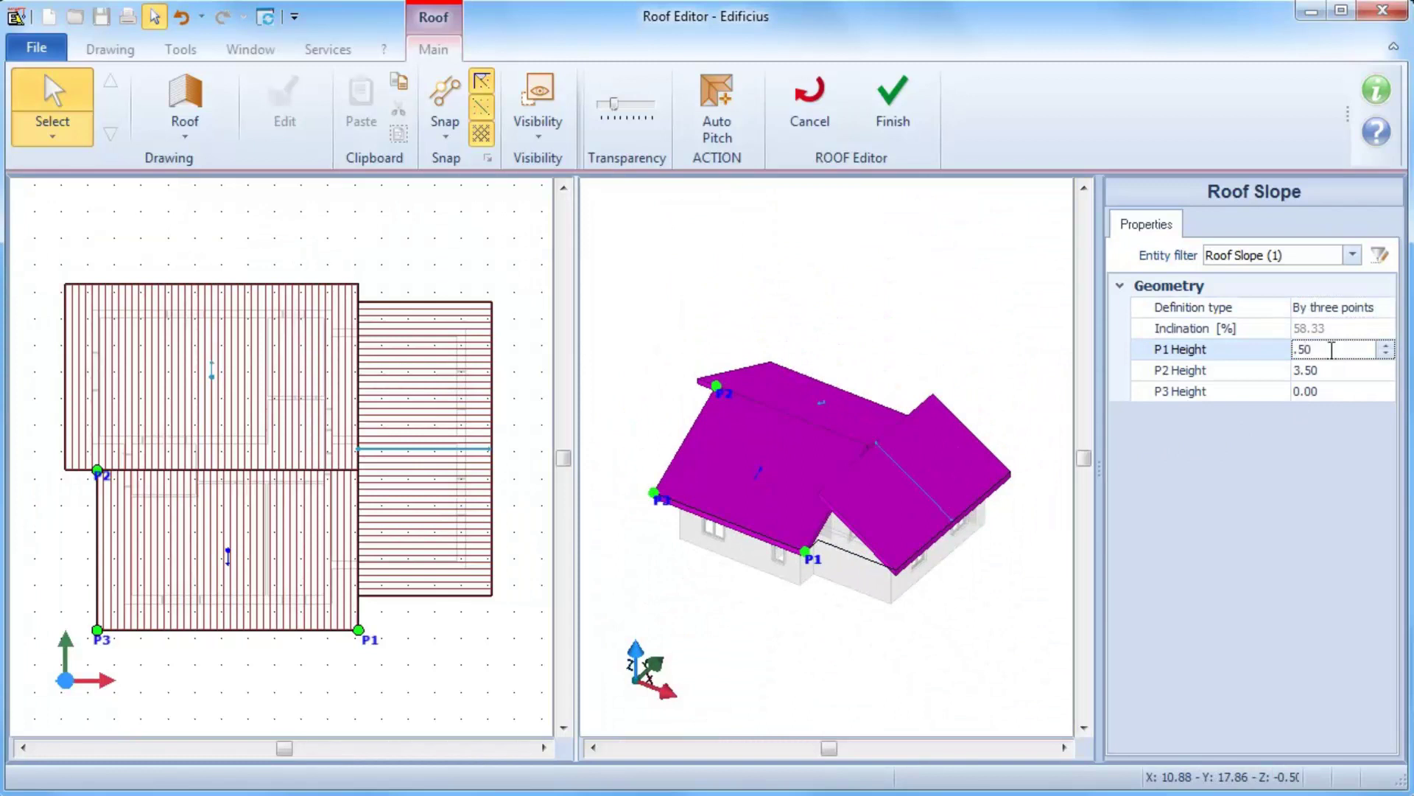
type("50")
left_click(1337, 391)
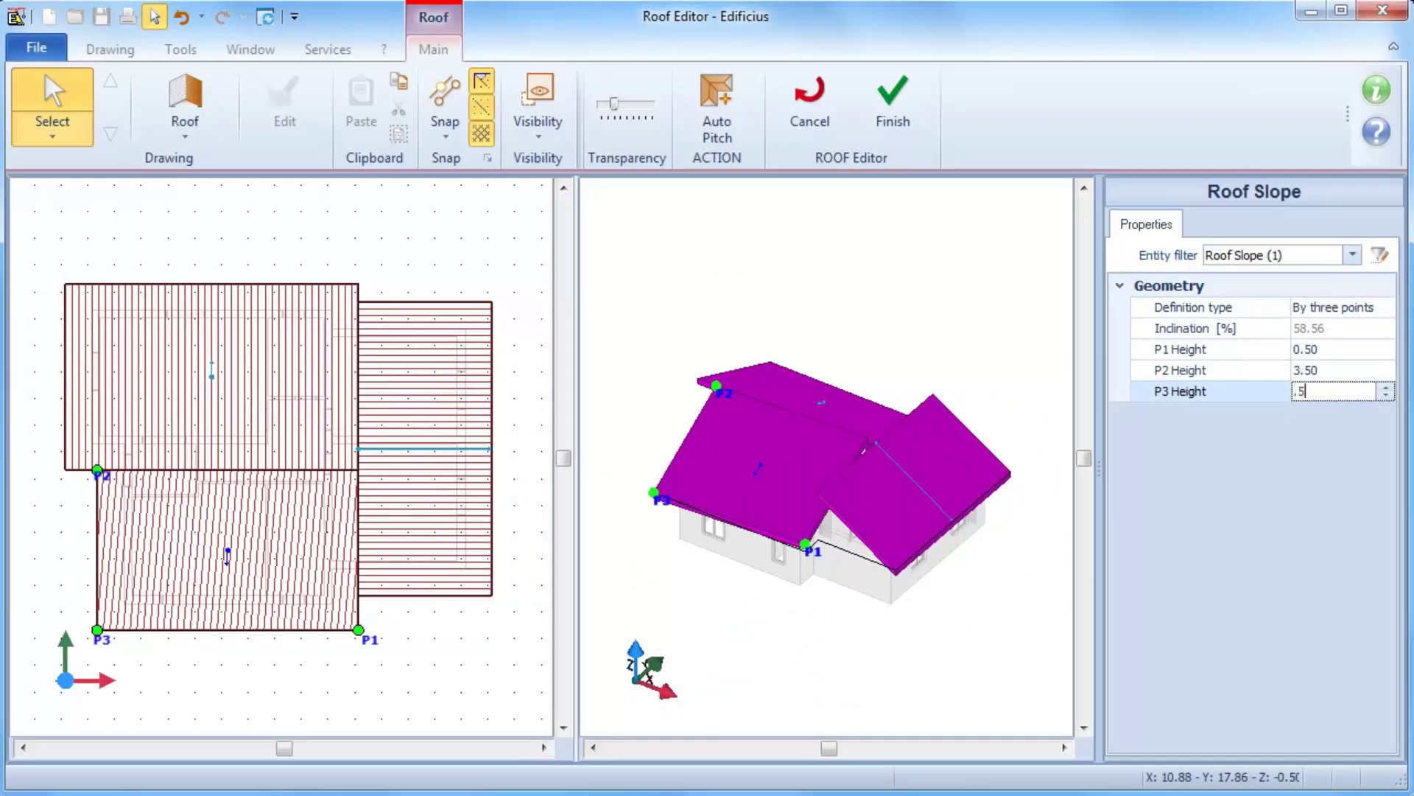
key("Return")
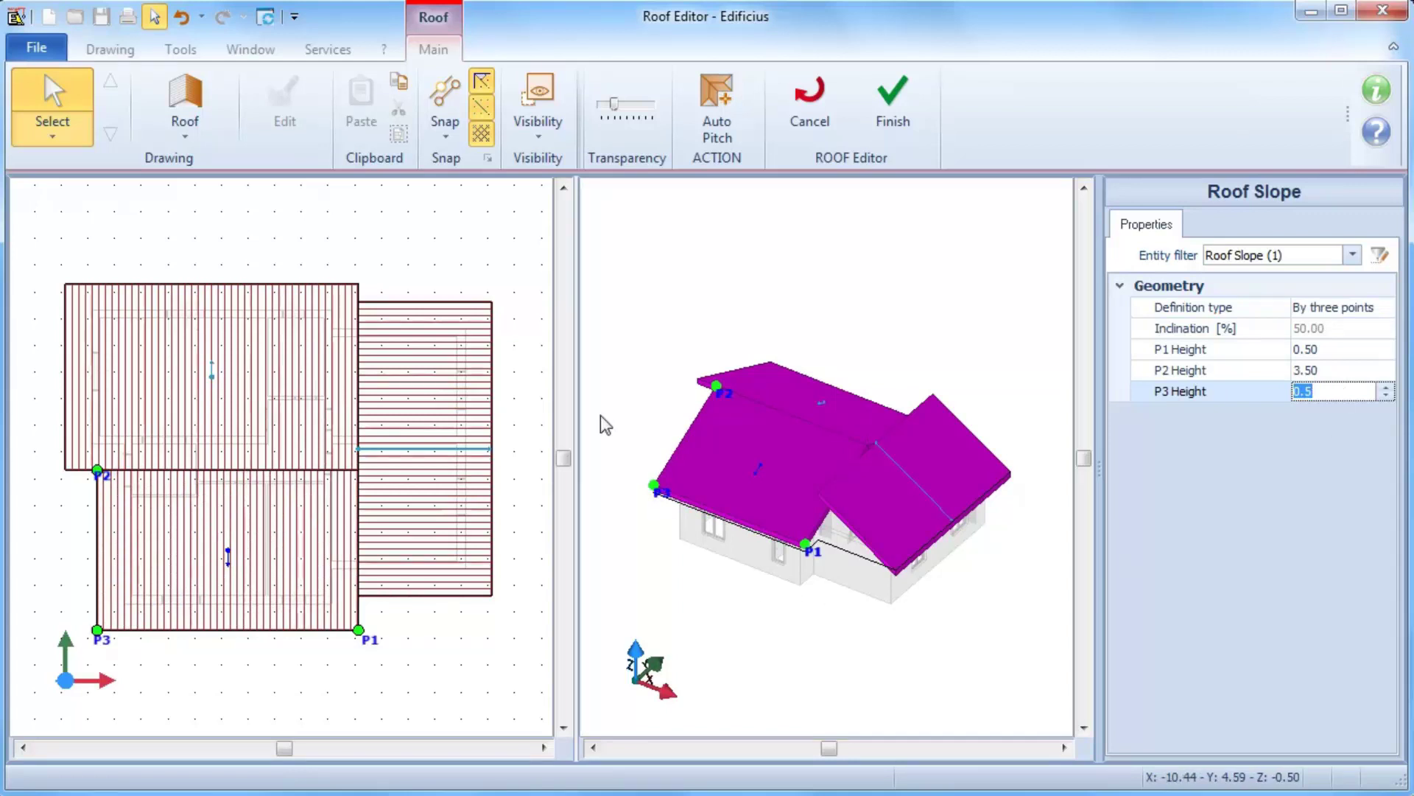
left_click_drag(577, 369, 521, 369)
middle_click_drag(641, 567, 925, 542)
Step: Finish the Roof Editor and window-select the whole house in the 3D view
left_click(894, 107)
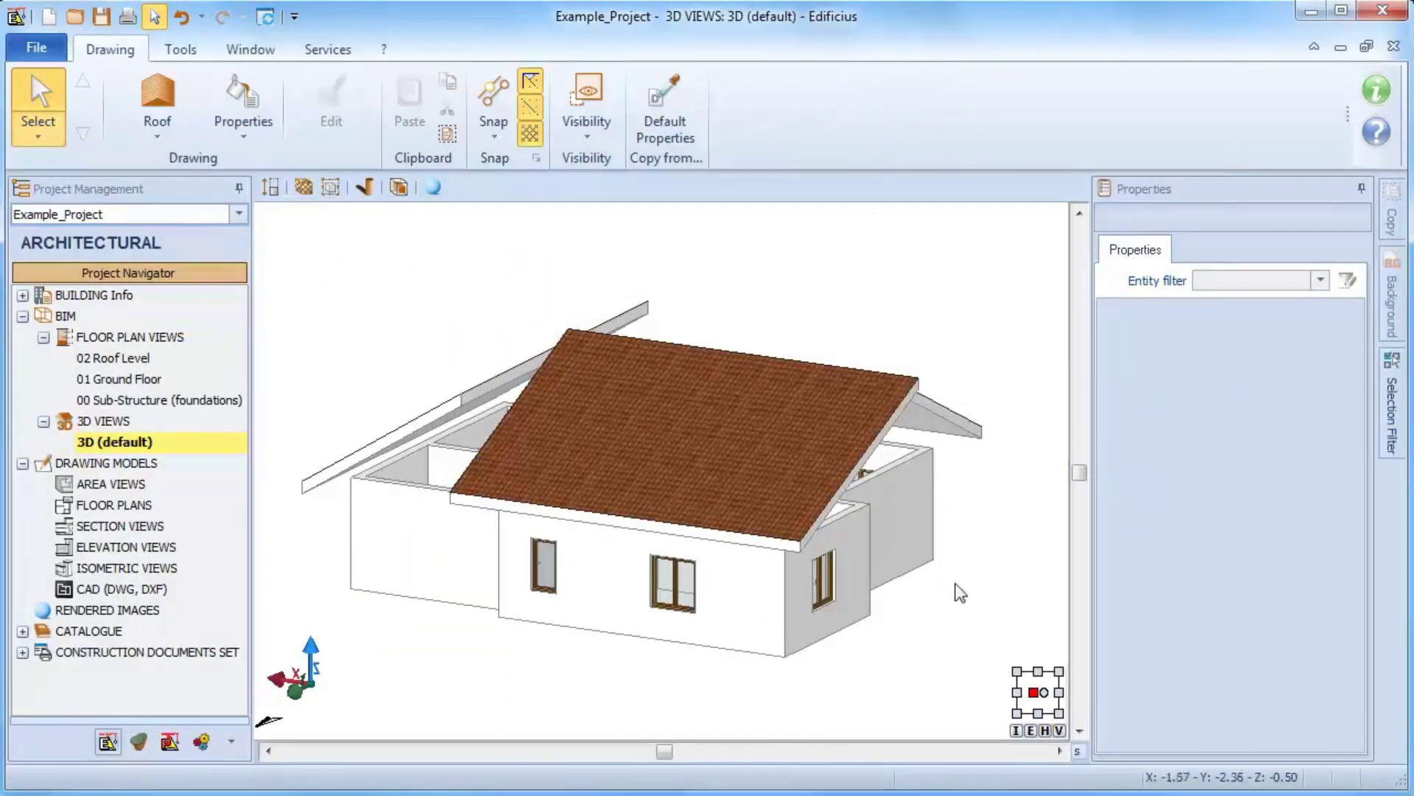
middle_click_drag(957, 590, 871, 623)
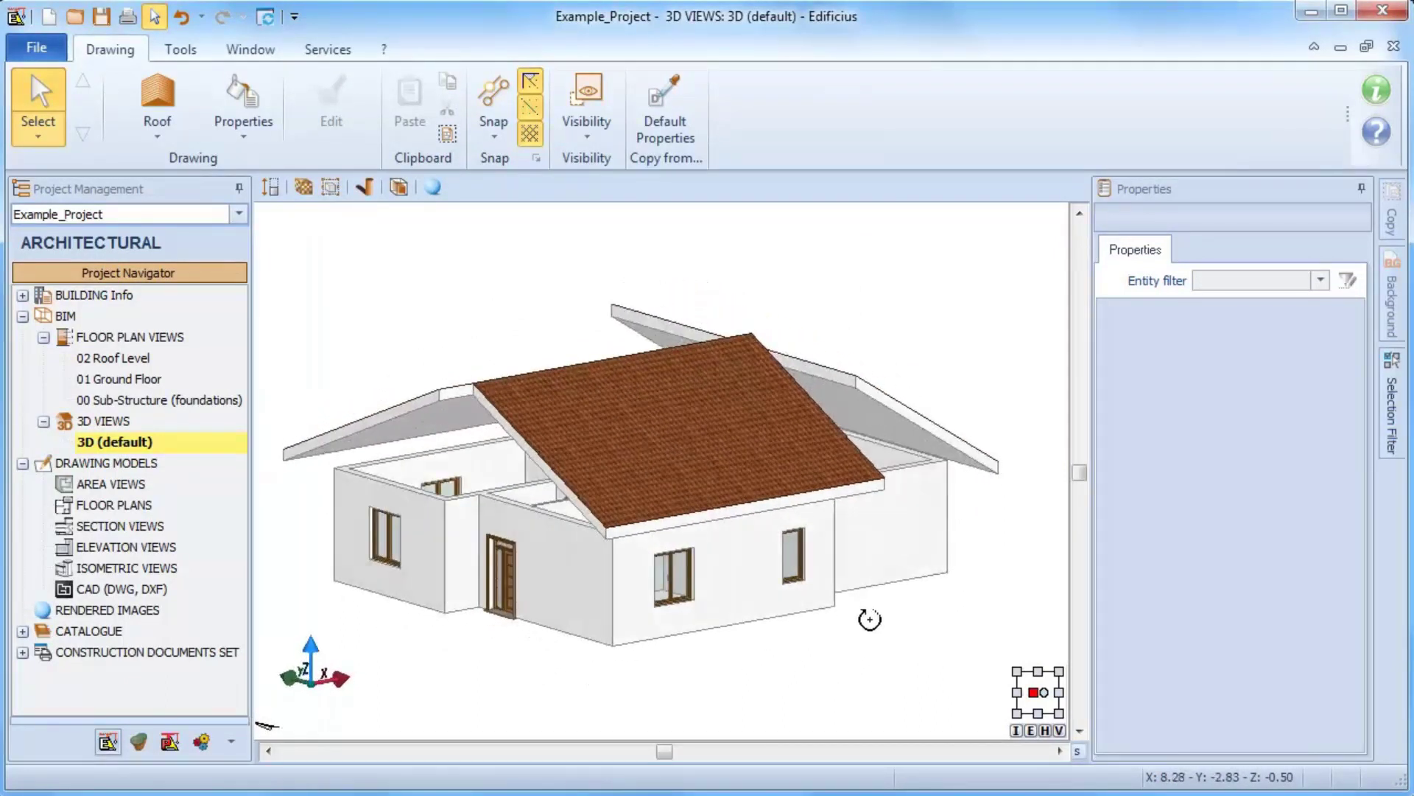
left_click_drag(1017, 669, 311, 313)
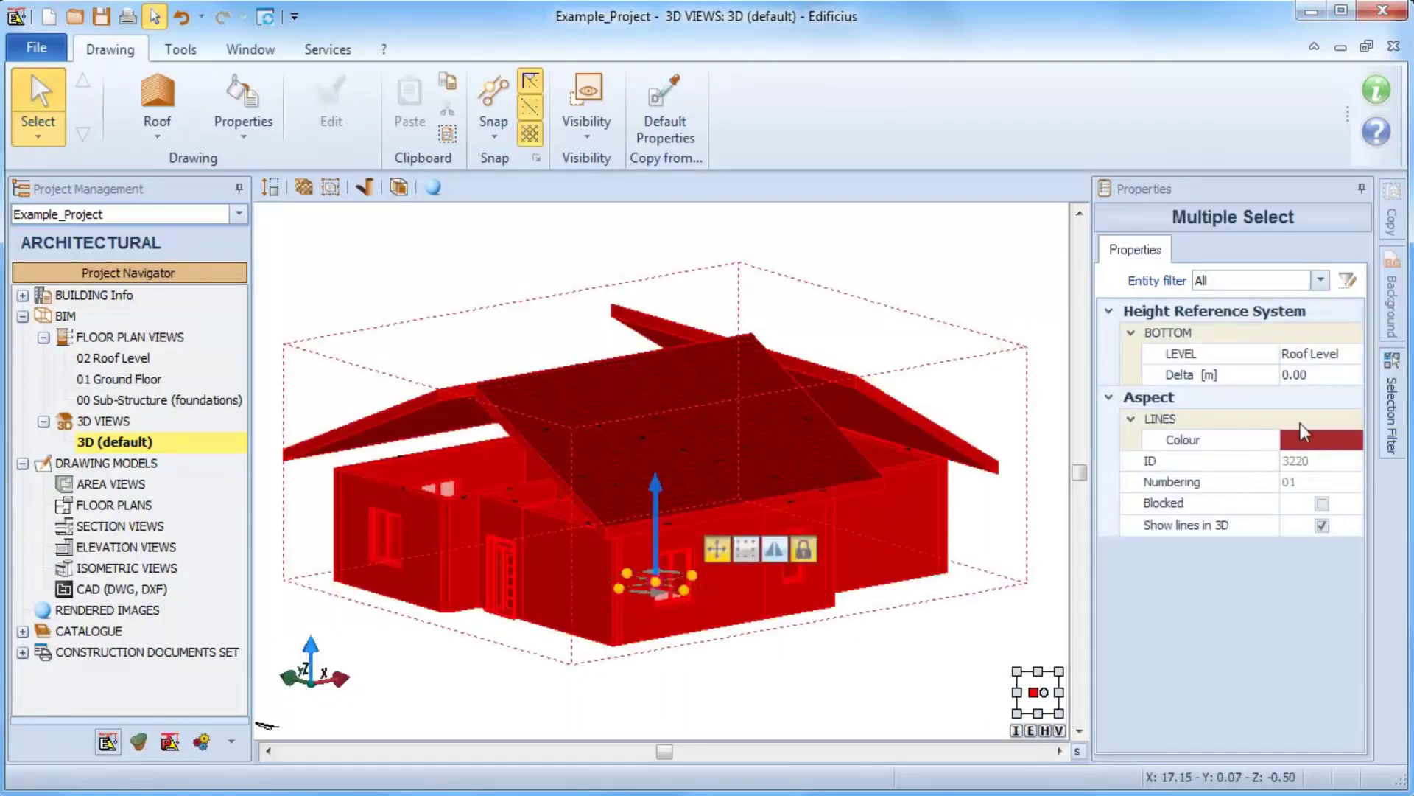
Step: Filter the selection to 'Vertical envelope (30)' and show the Height Reference System properties
left_click(1321, 280)
left_click(1308, 359)
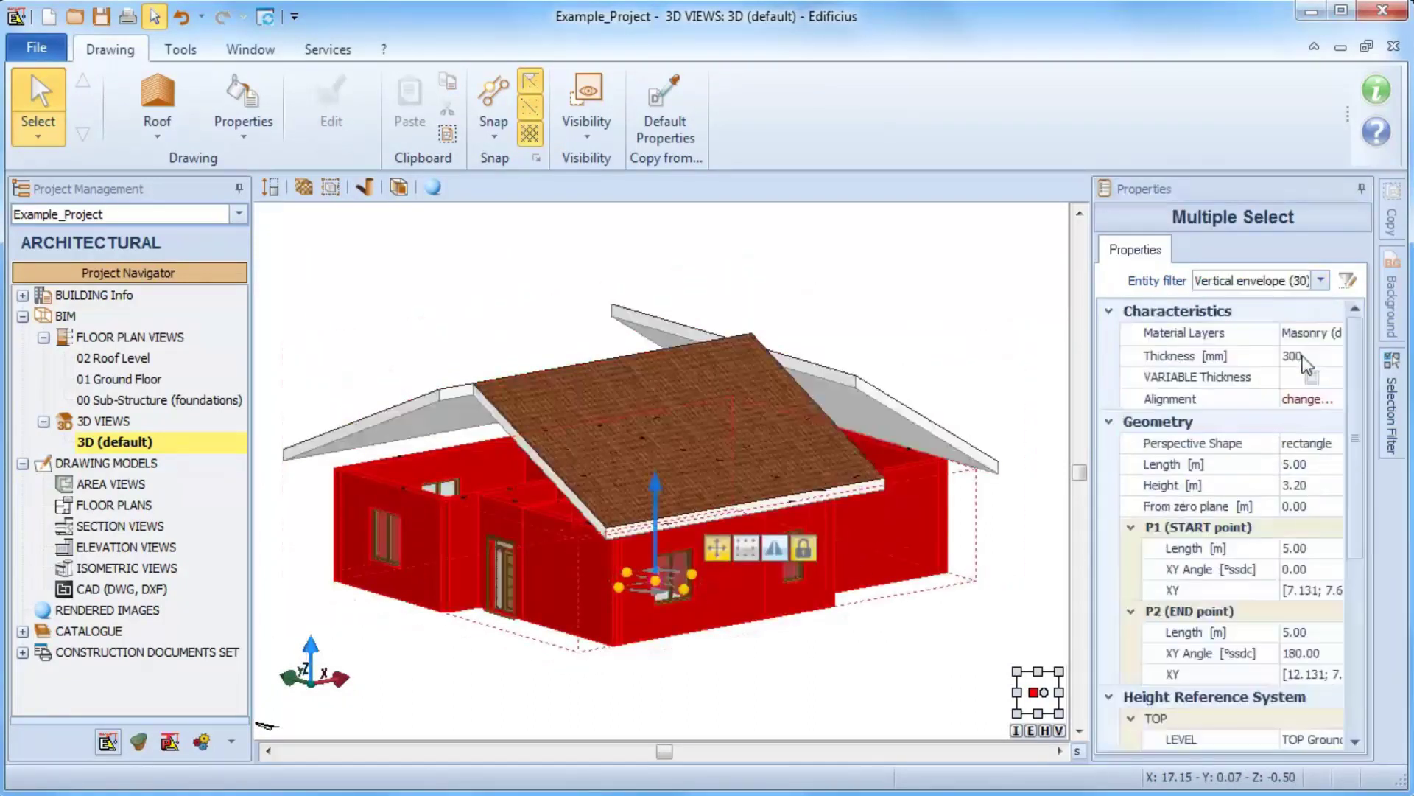
scroll(1355, 739, "down", 3)
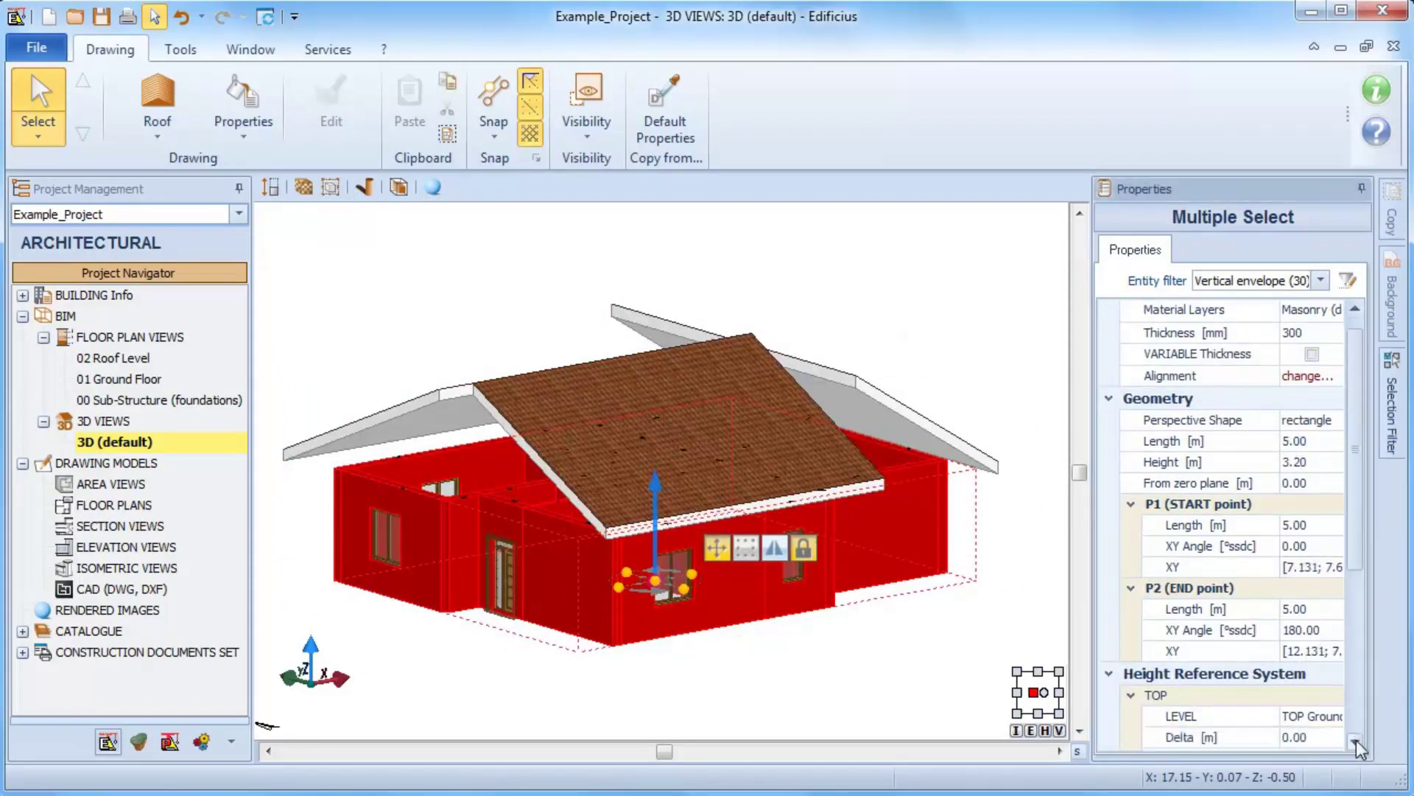